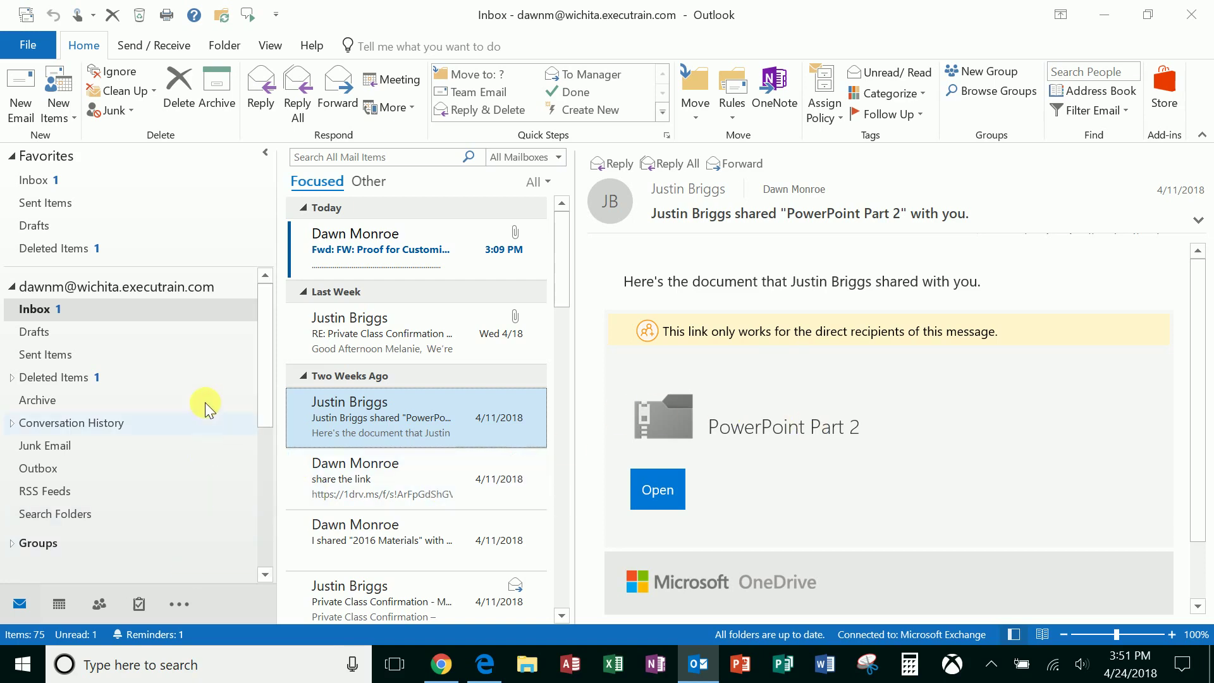
Open the Outlook Today overview for the account.
left_click(165, 284)
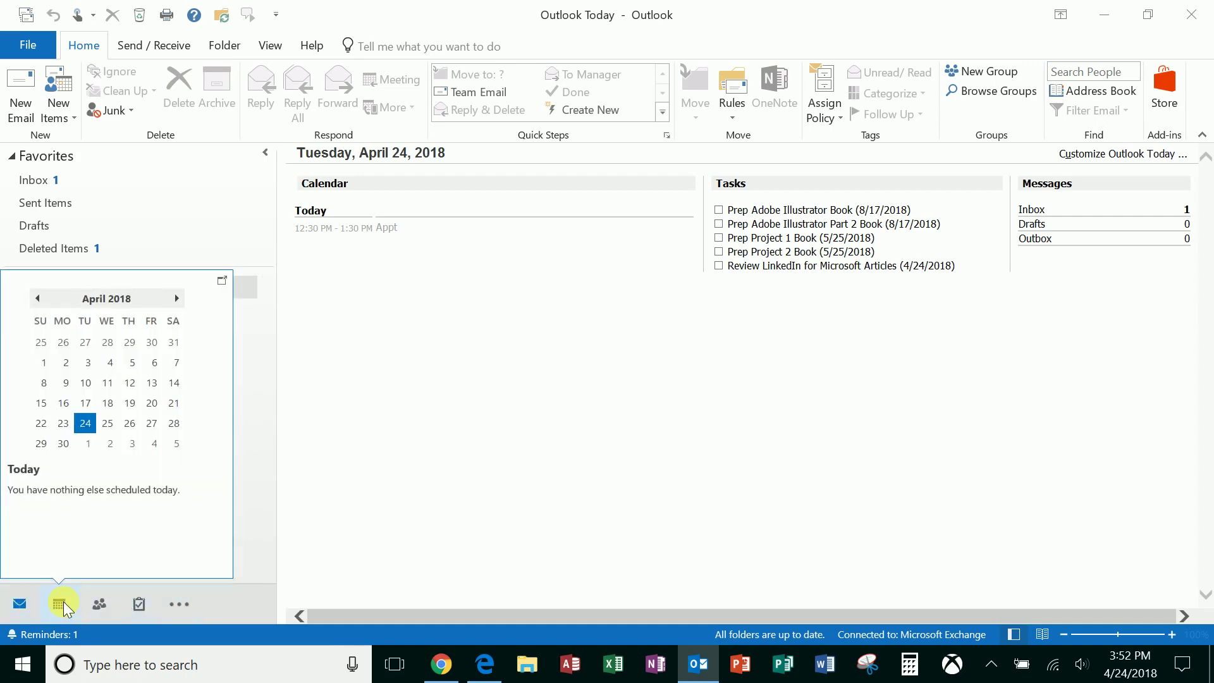
Dock the calendar peek and the People favorites peek in the side panel.
mouse_move(59, 604)
left_click(221, 278)
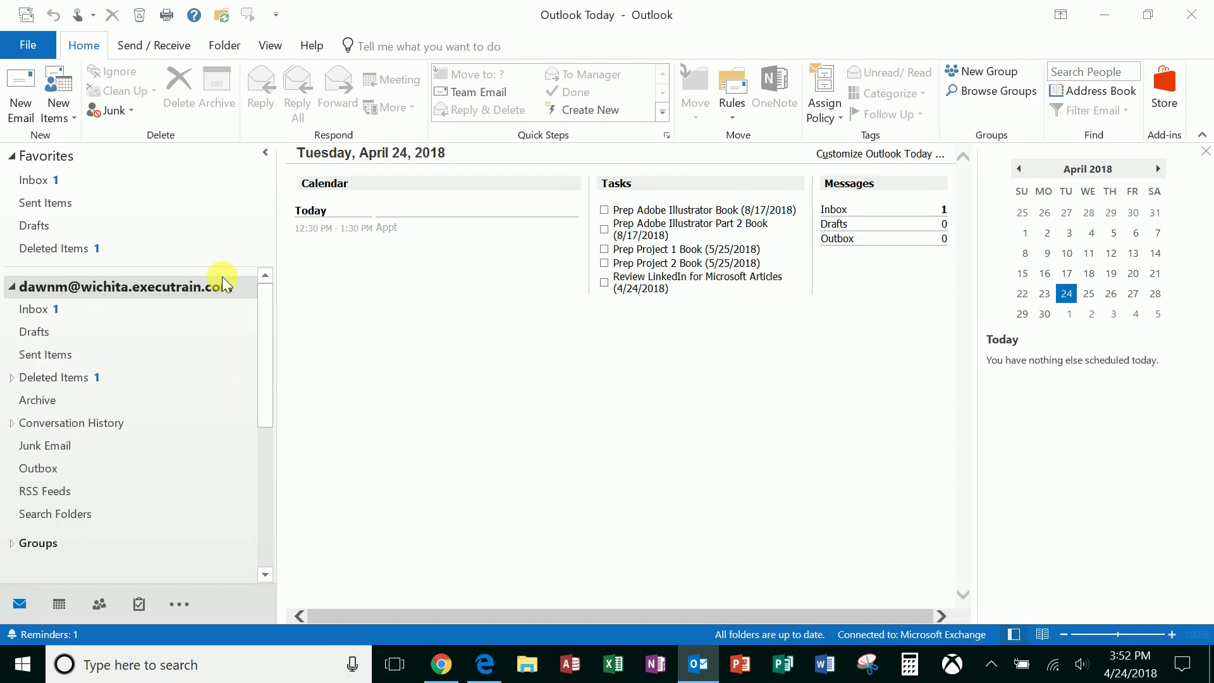
mouse_move(98, 604)
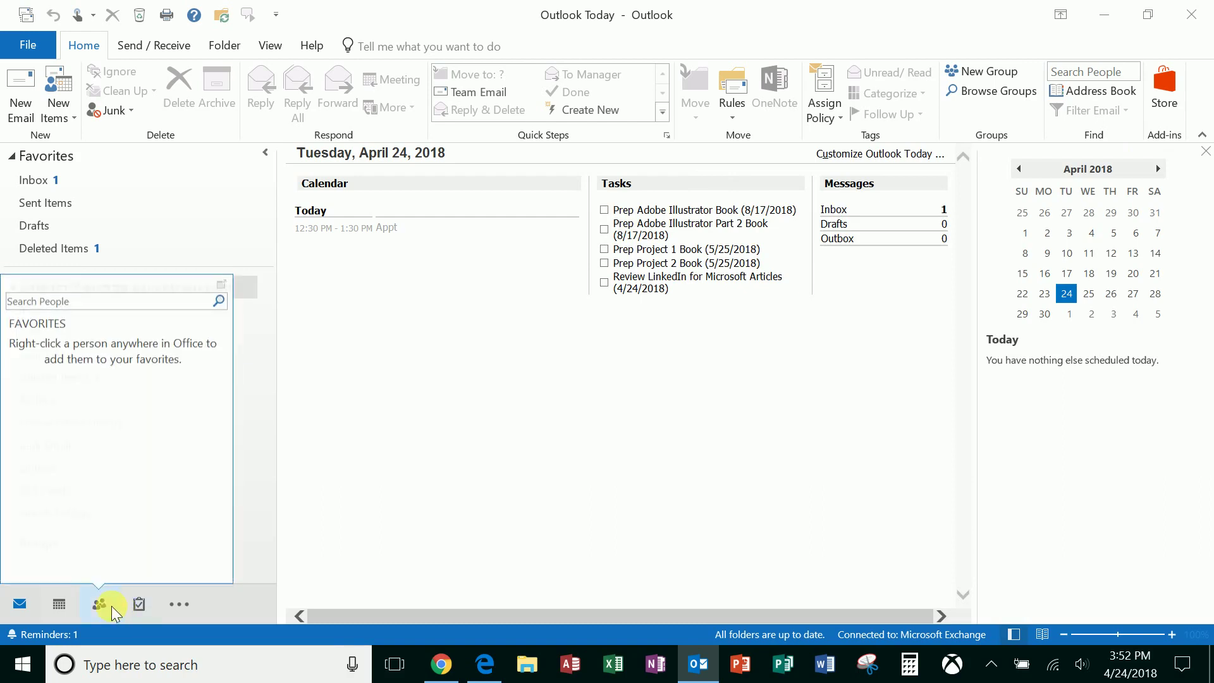
left_click(223, 279)
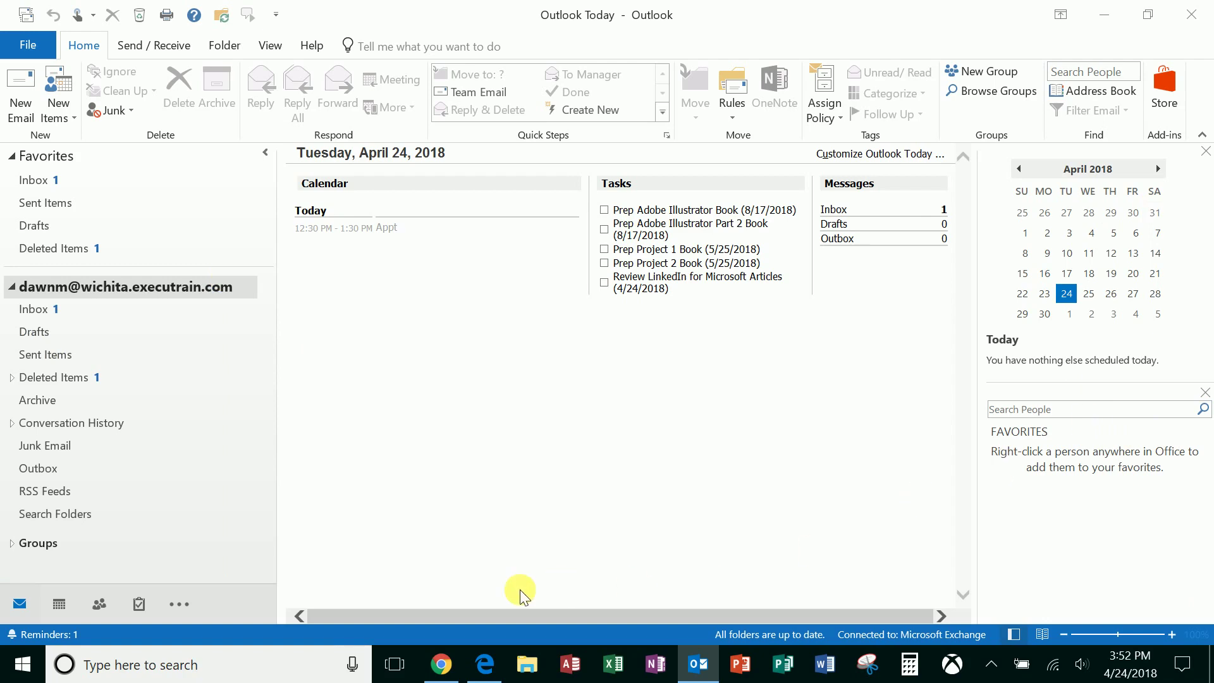
left_click(51, 309)
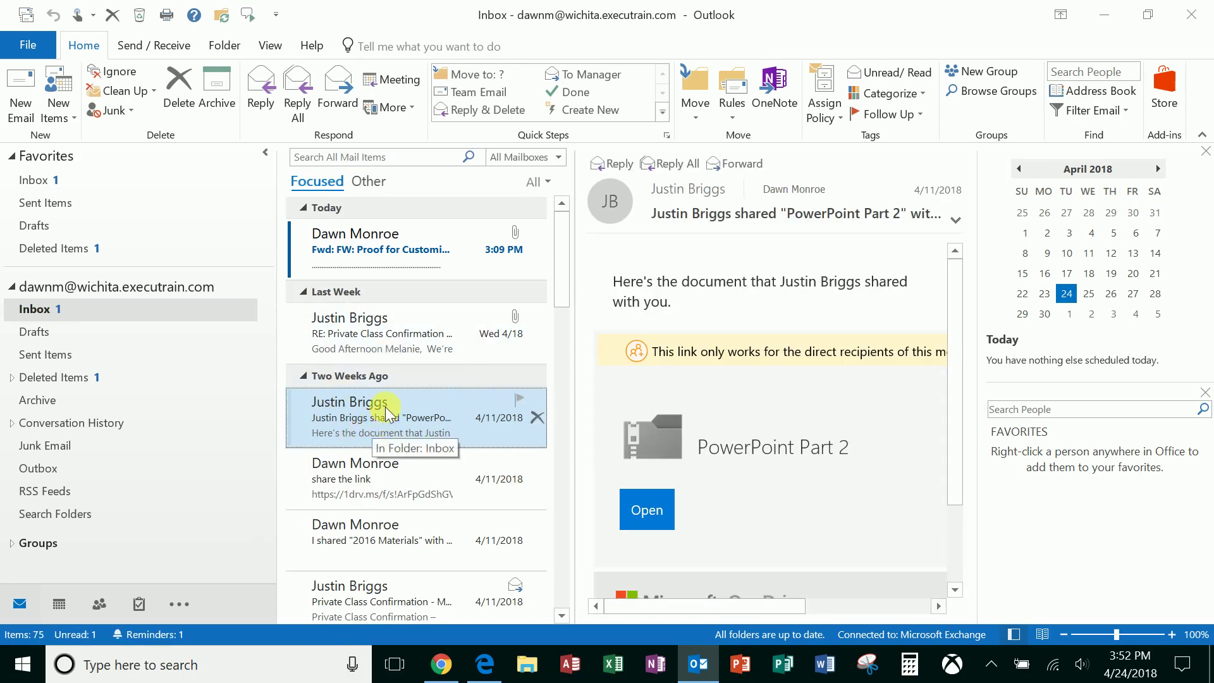
left_click_drag(385, 414, 55, 608)
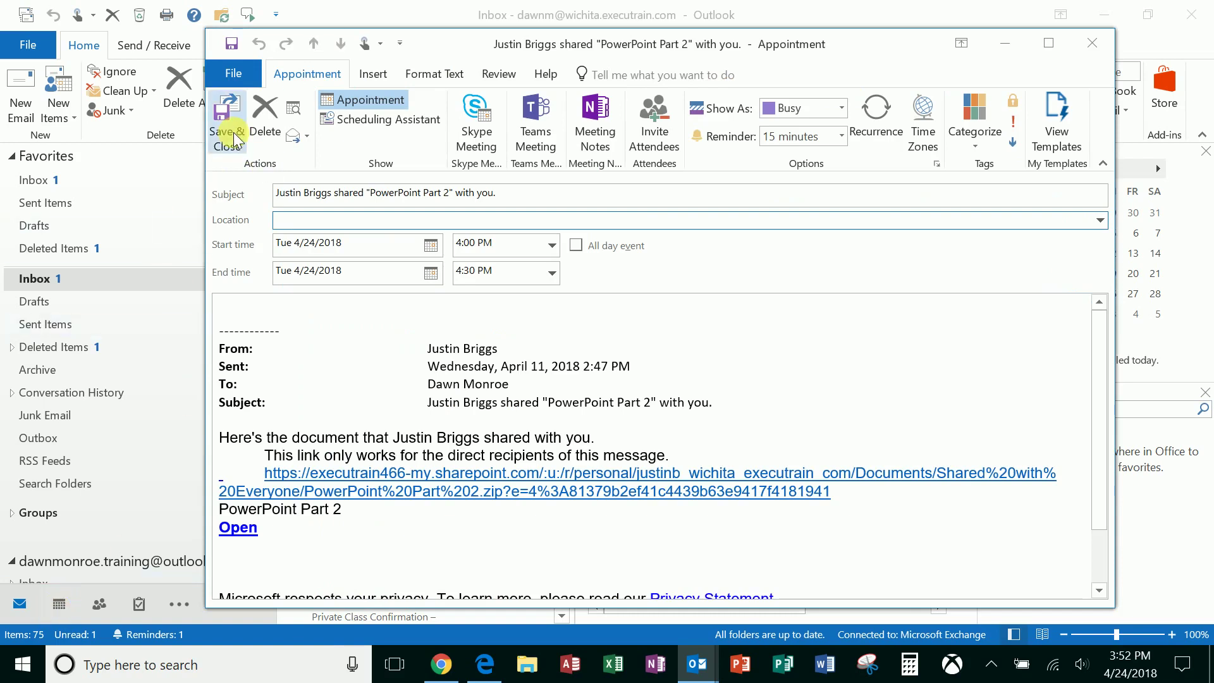
left_click(433, 245)
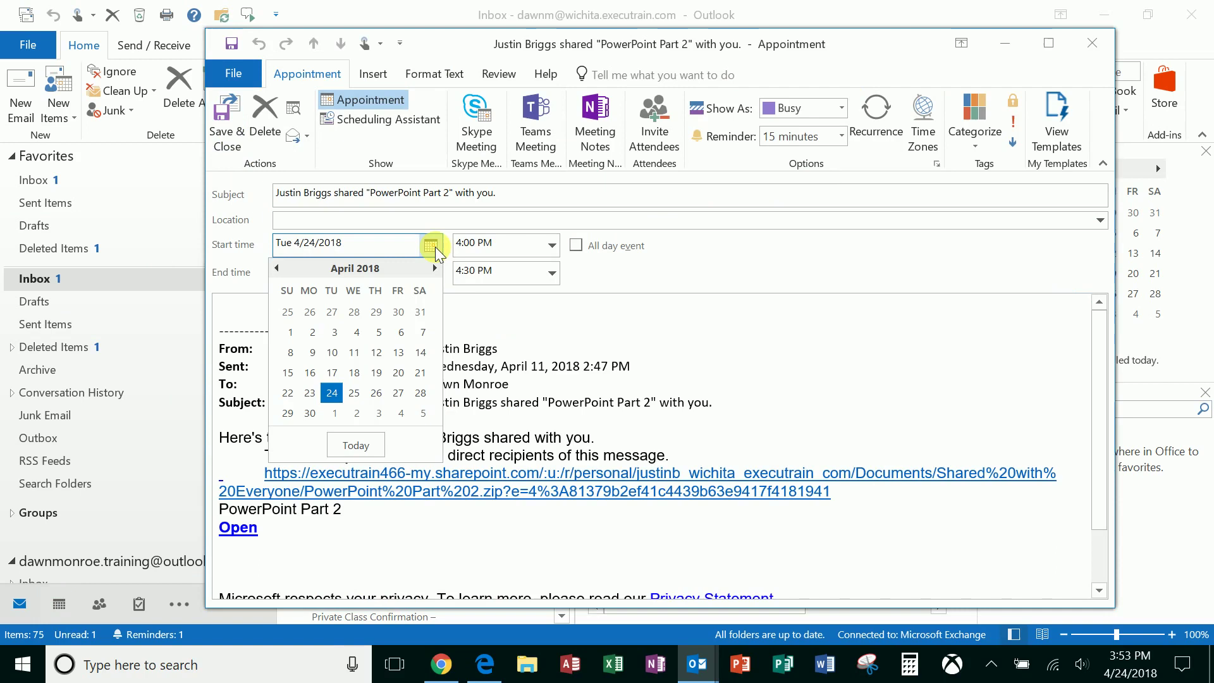
left_click(377, 394)
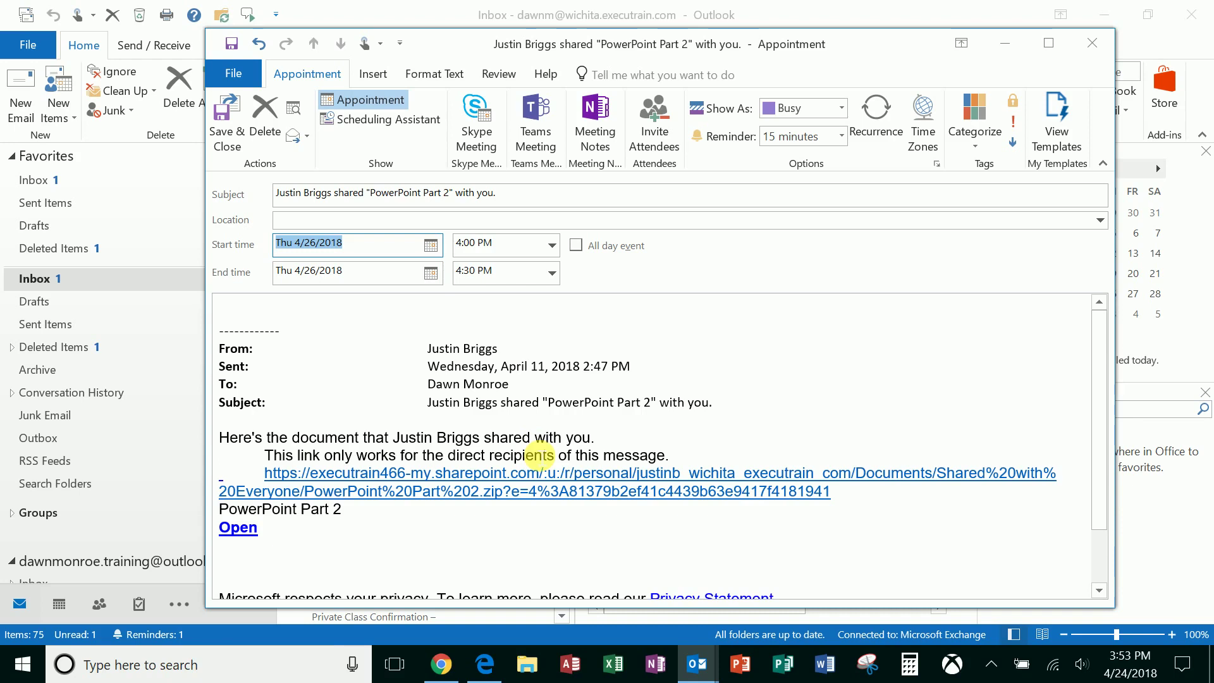
left_click(228, 122)
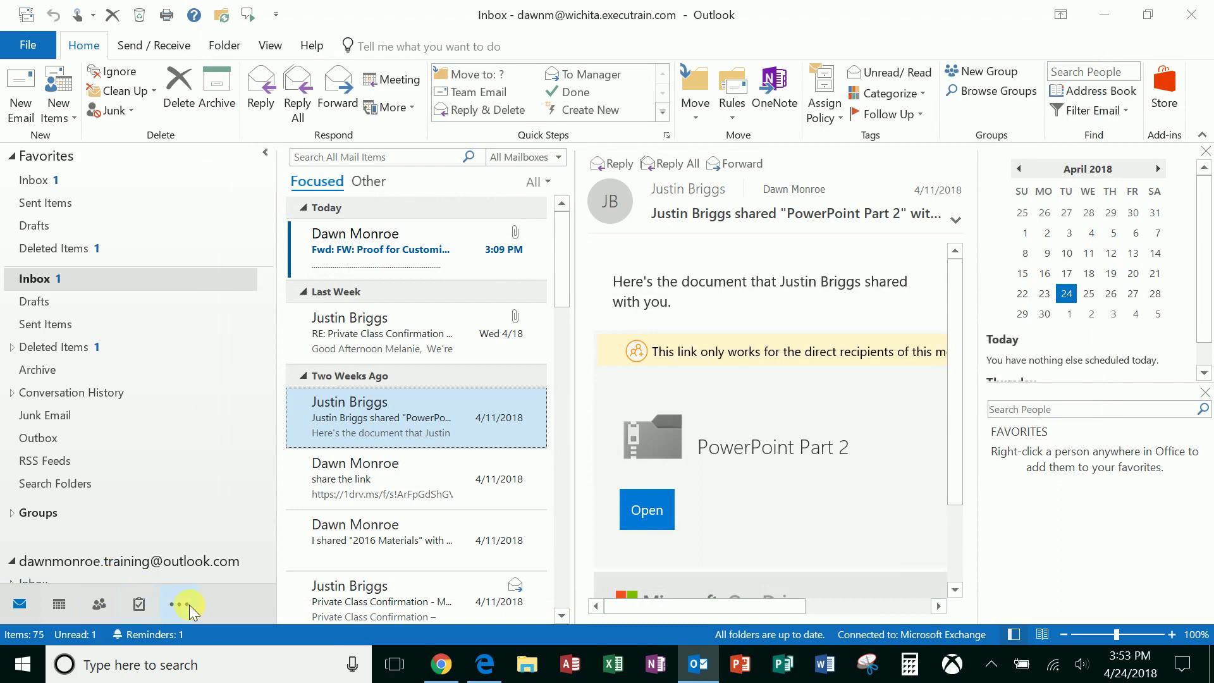
left_click(96, 599)
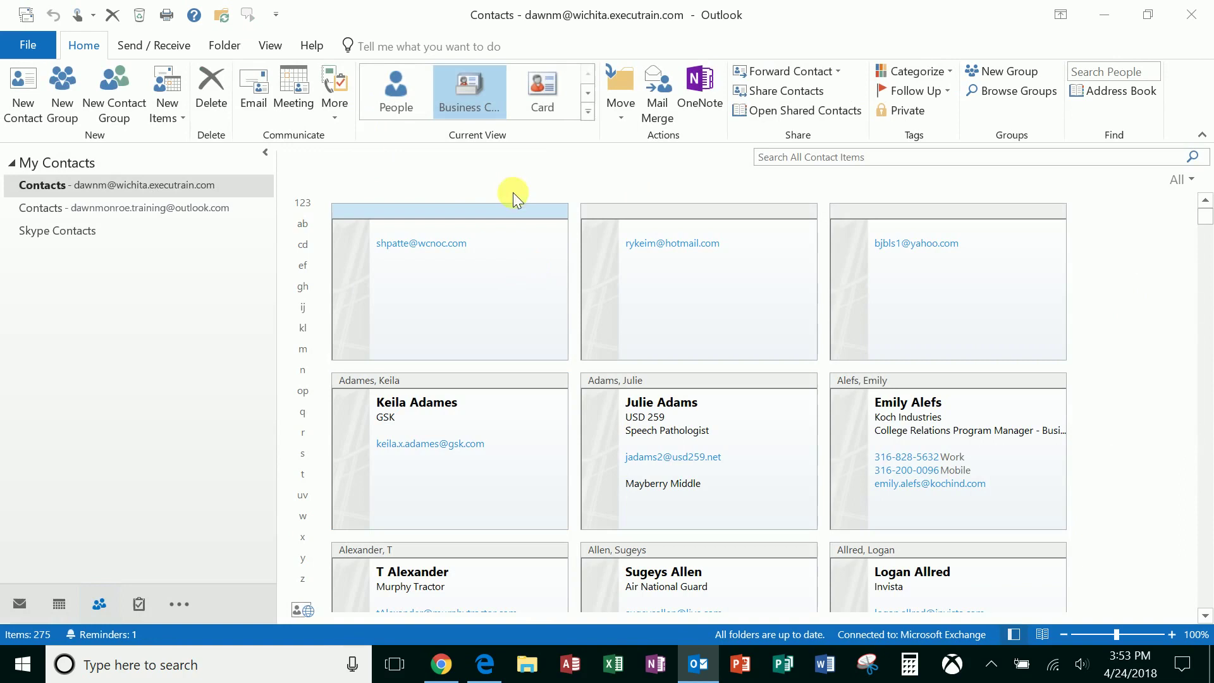
left_click(778, 158)
type("just")
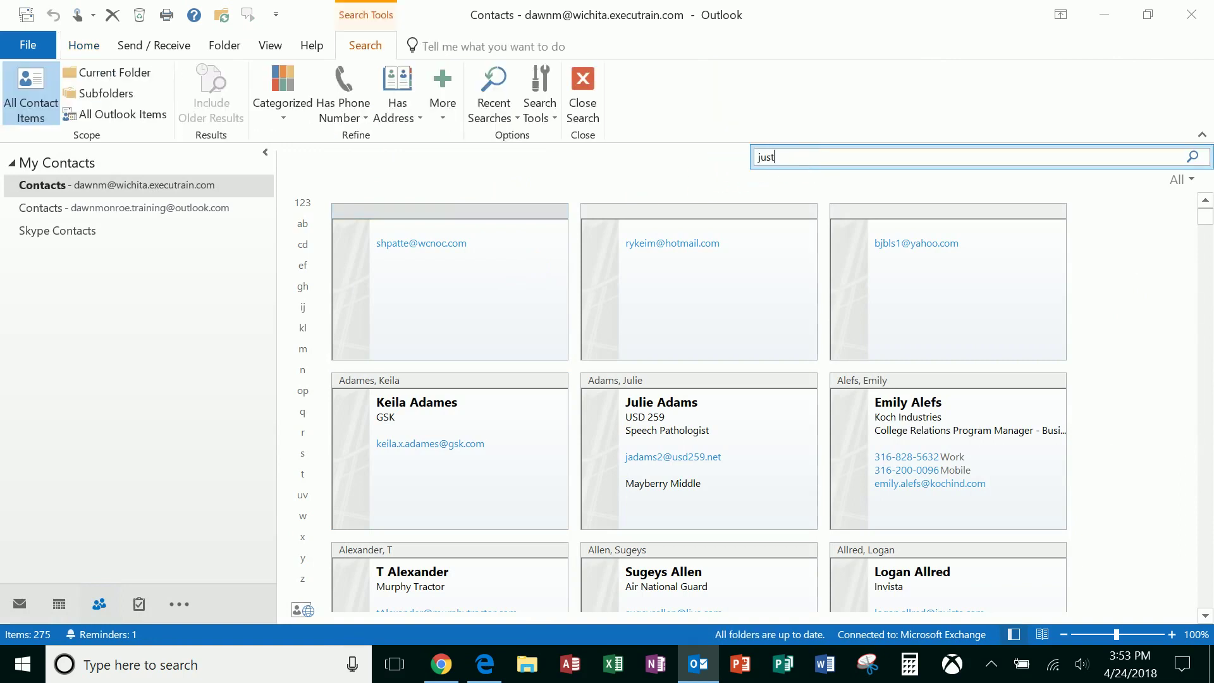
type("in")
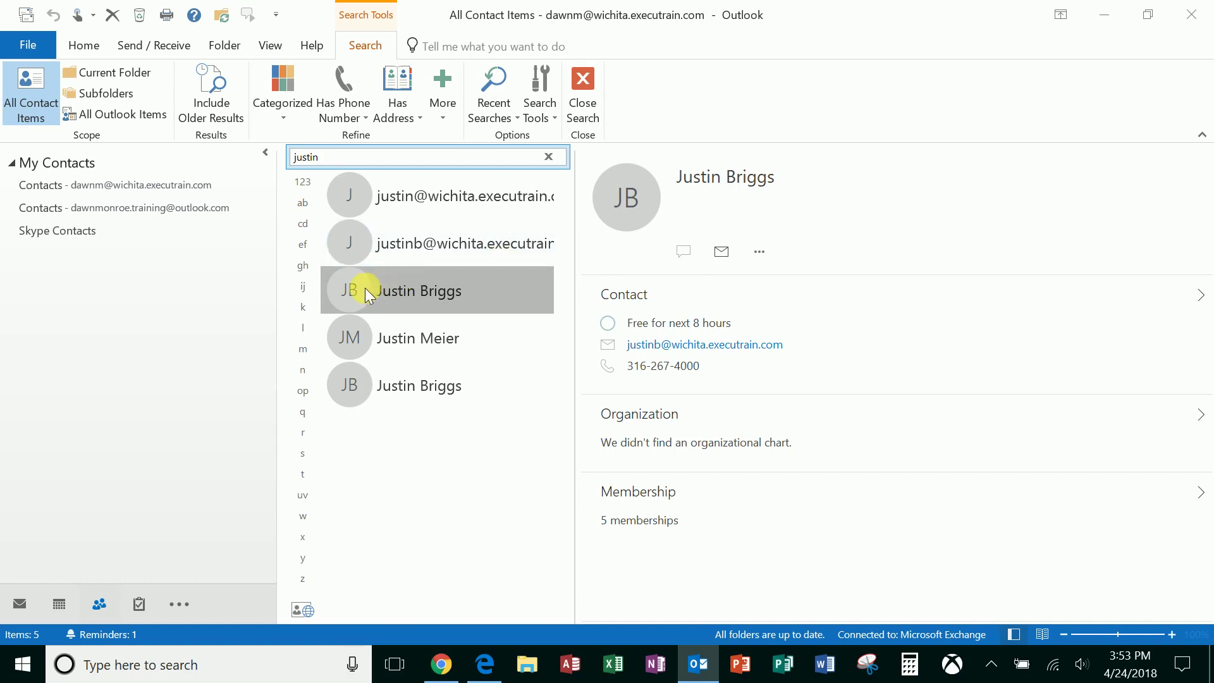
left_click_drag(370, 295, 83, 601)
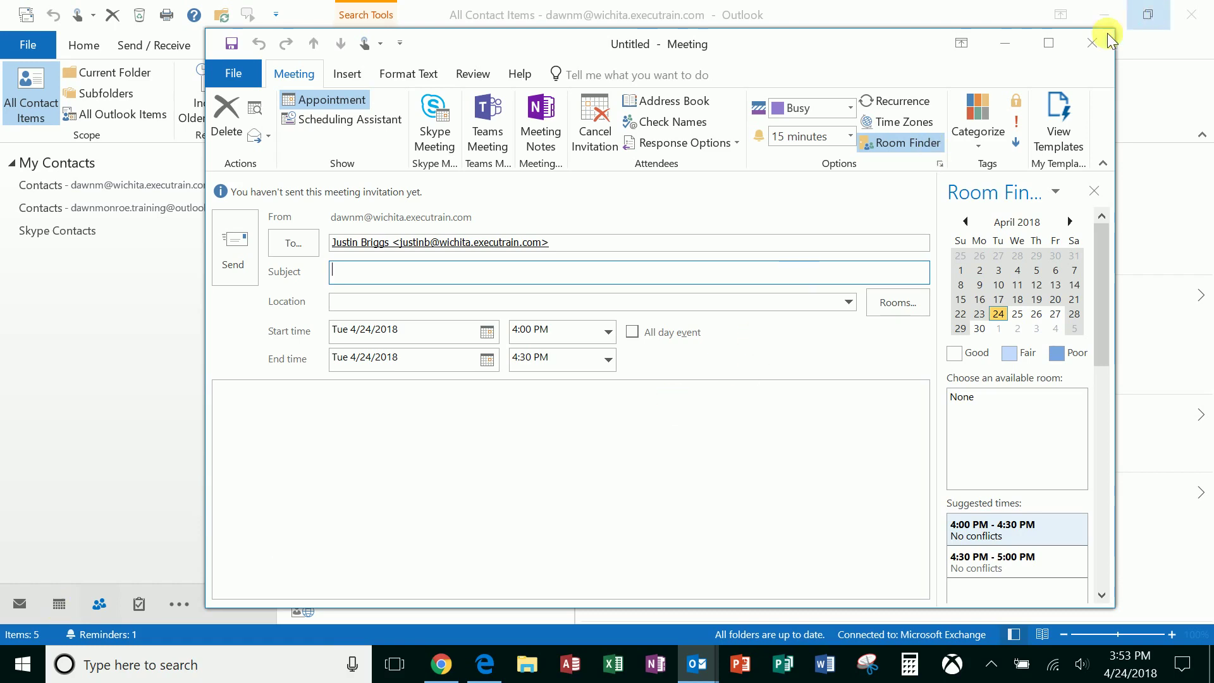
left_click(1091, 43)
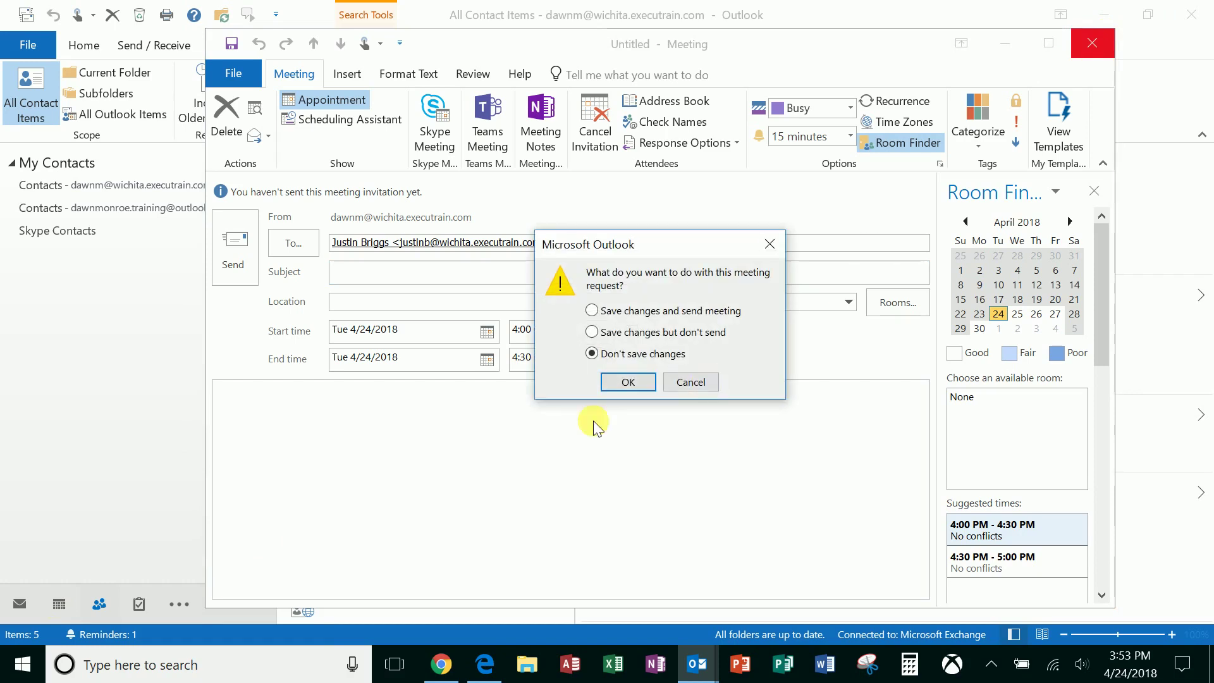
left_click(628, 383)
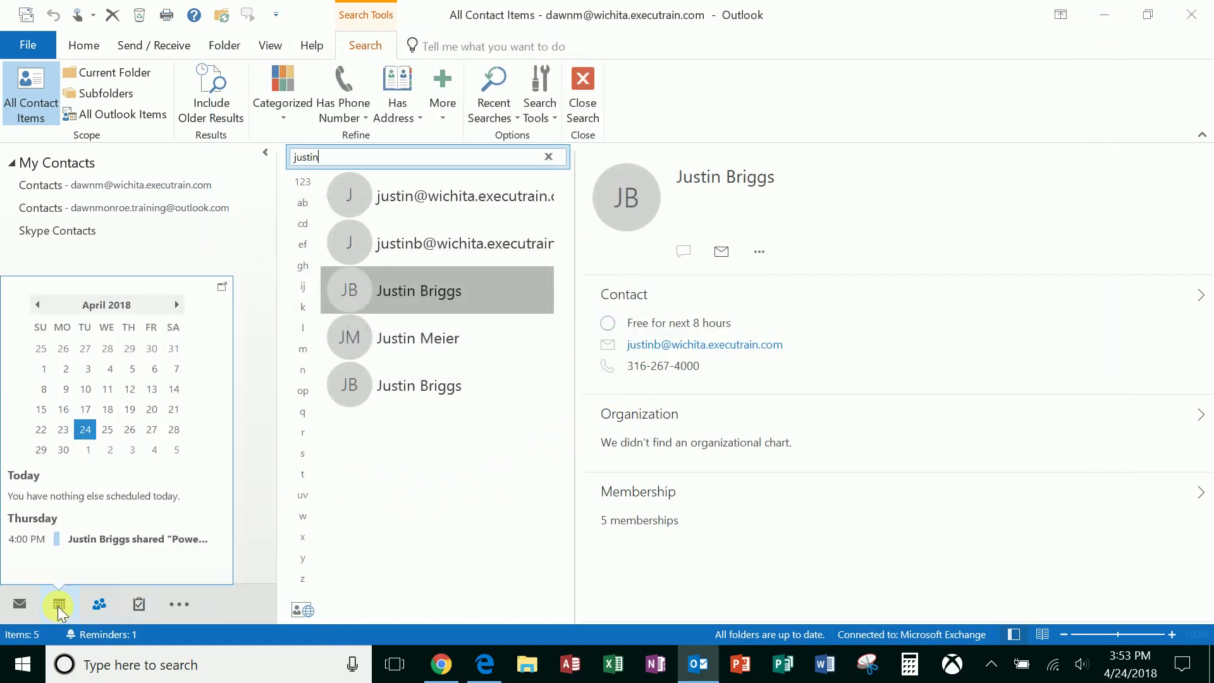
Open the calendar and advance the date navigator to June 2018.
left_click(58, 604)
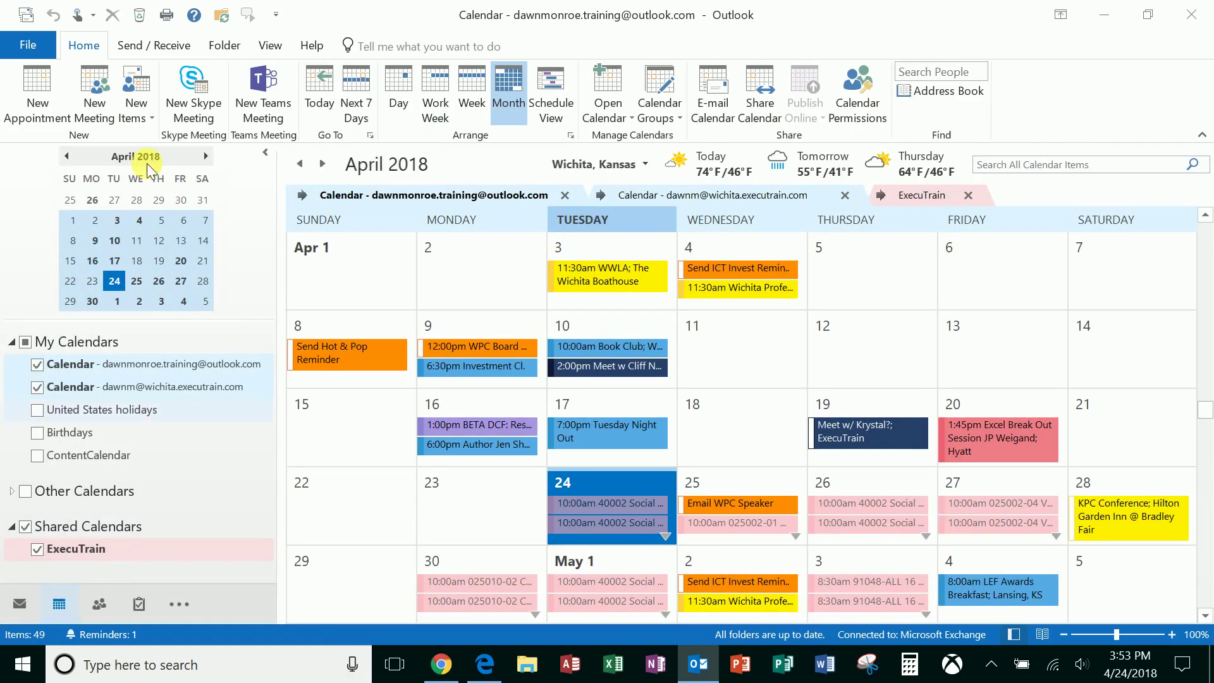
left_click(206, 155)
left_click(207, 155)
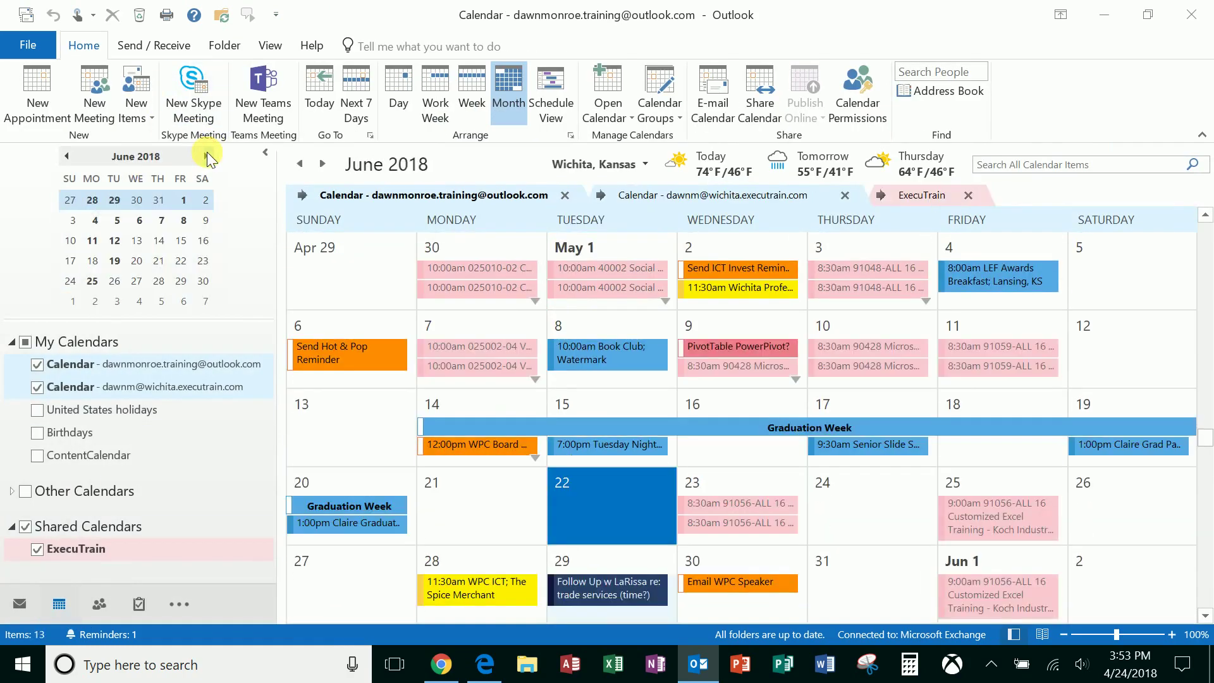
Show the June 2018 Fridays (1, 8, 15, 22, 29) side by side.
left_click(184, 199)
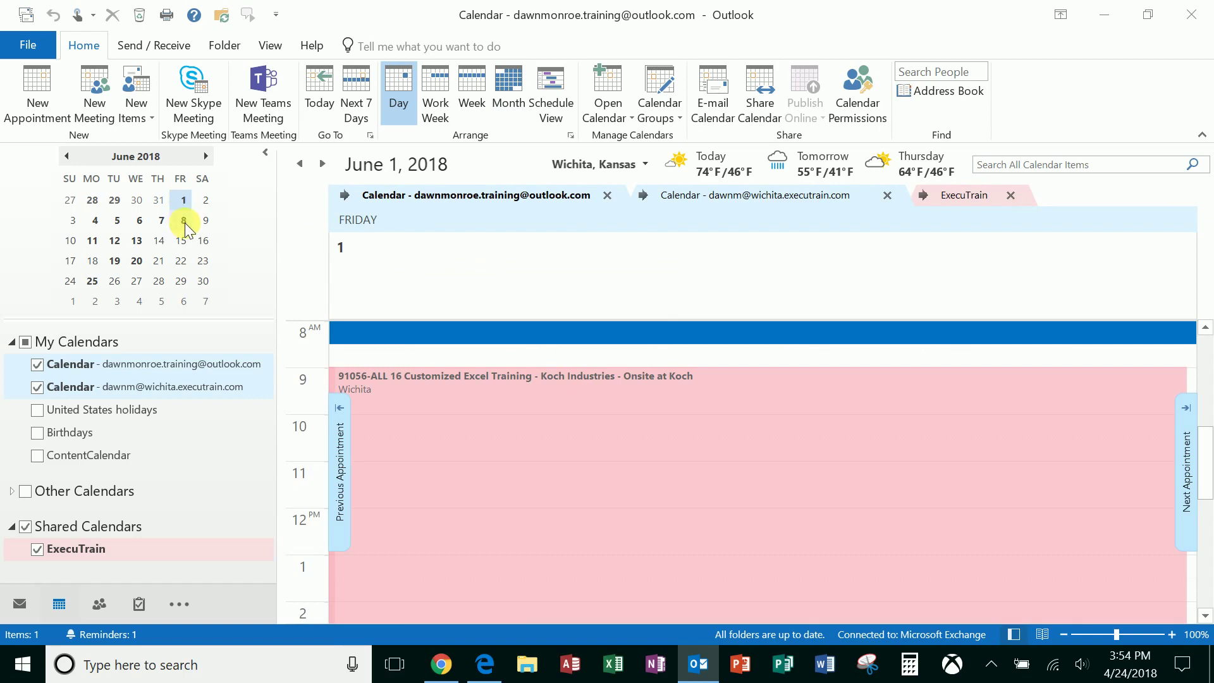
left_click(184, 221, "ctrl")
left_click(181, 240, "ctrl")
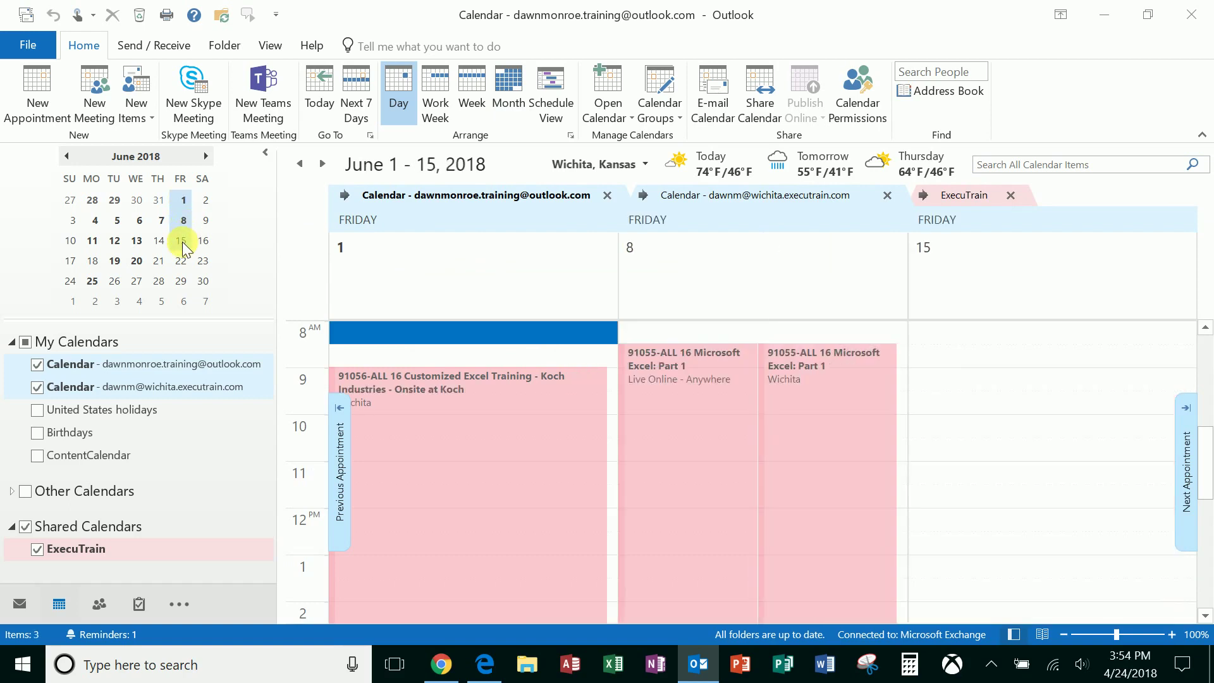
left_click(180, 262, "ctrl")
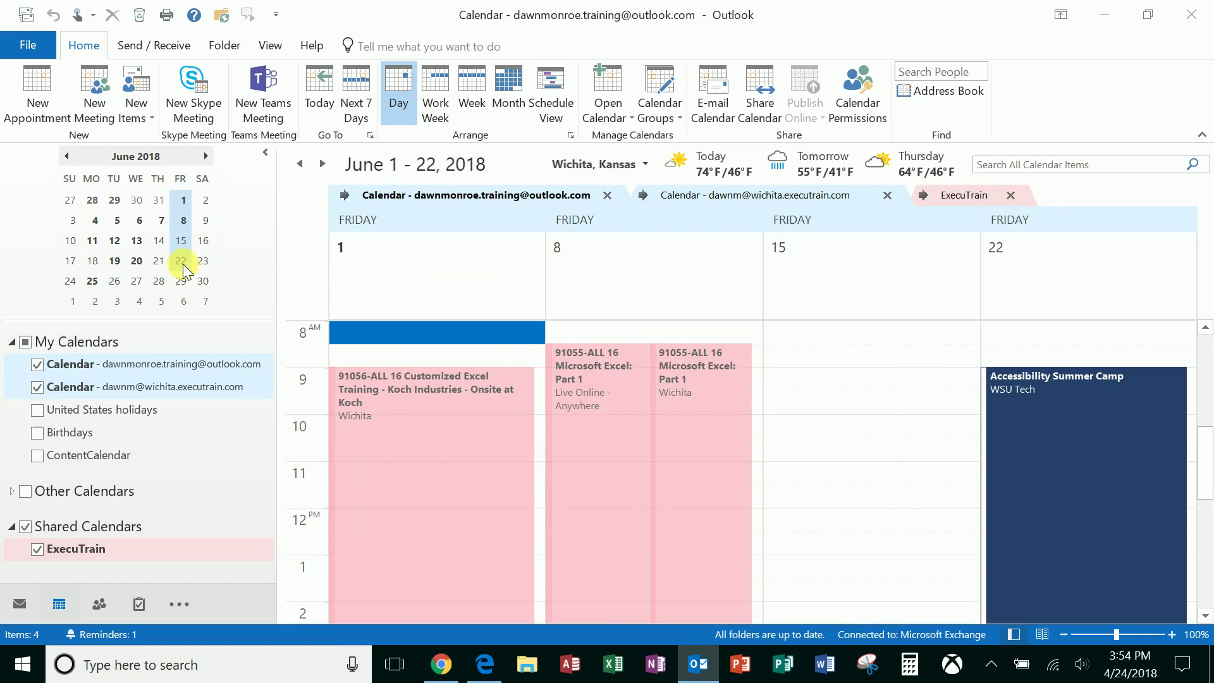
left_click(180, 281, "ctrl")
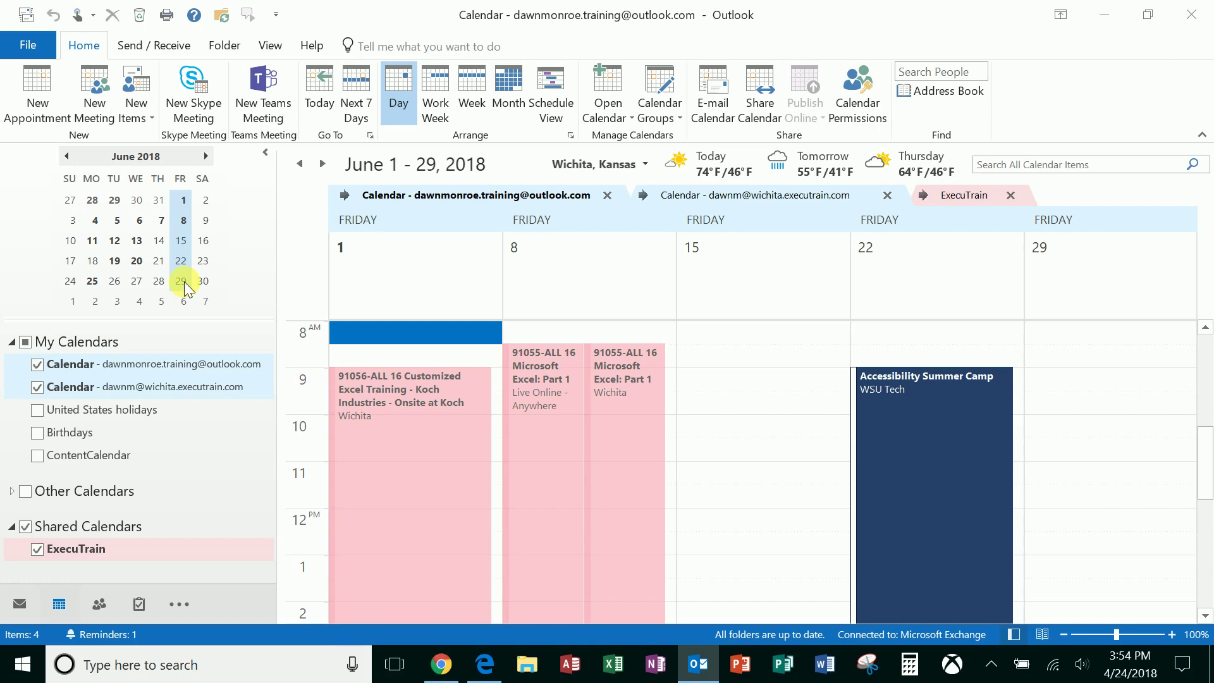
Jump to Monday, July 16, 2018, preview July 16–20, then return to that day.
left_click(205, 155)
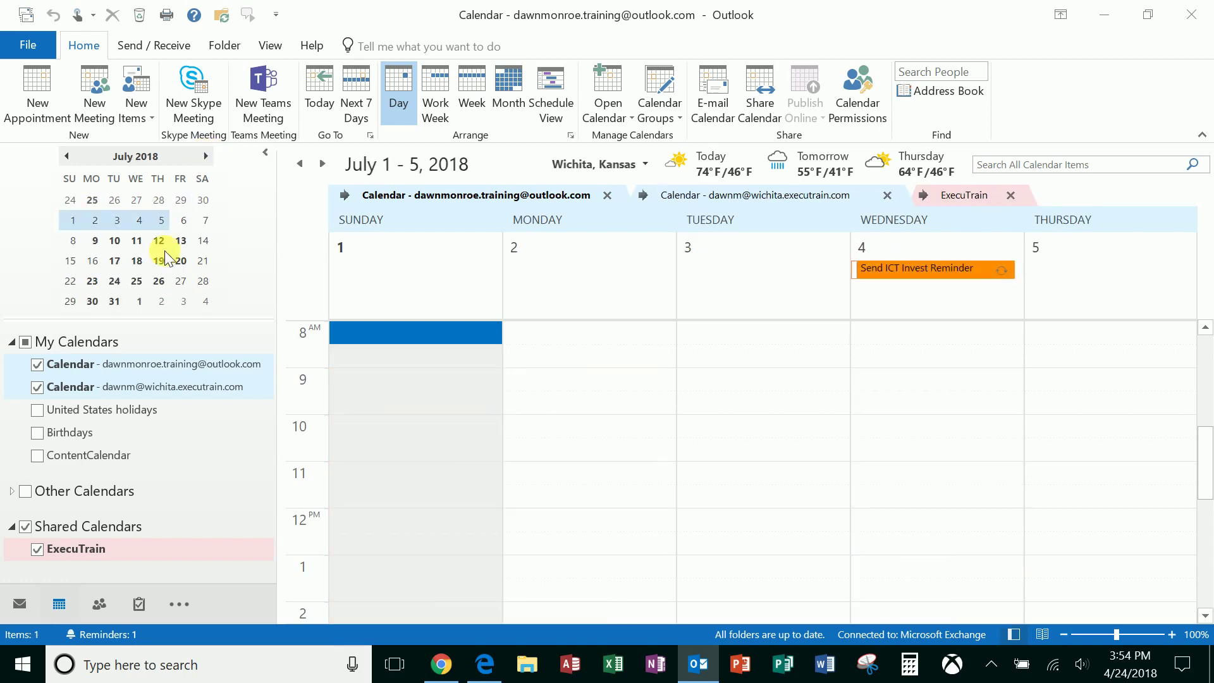
left_click(92, 261)
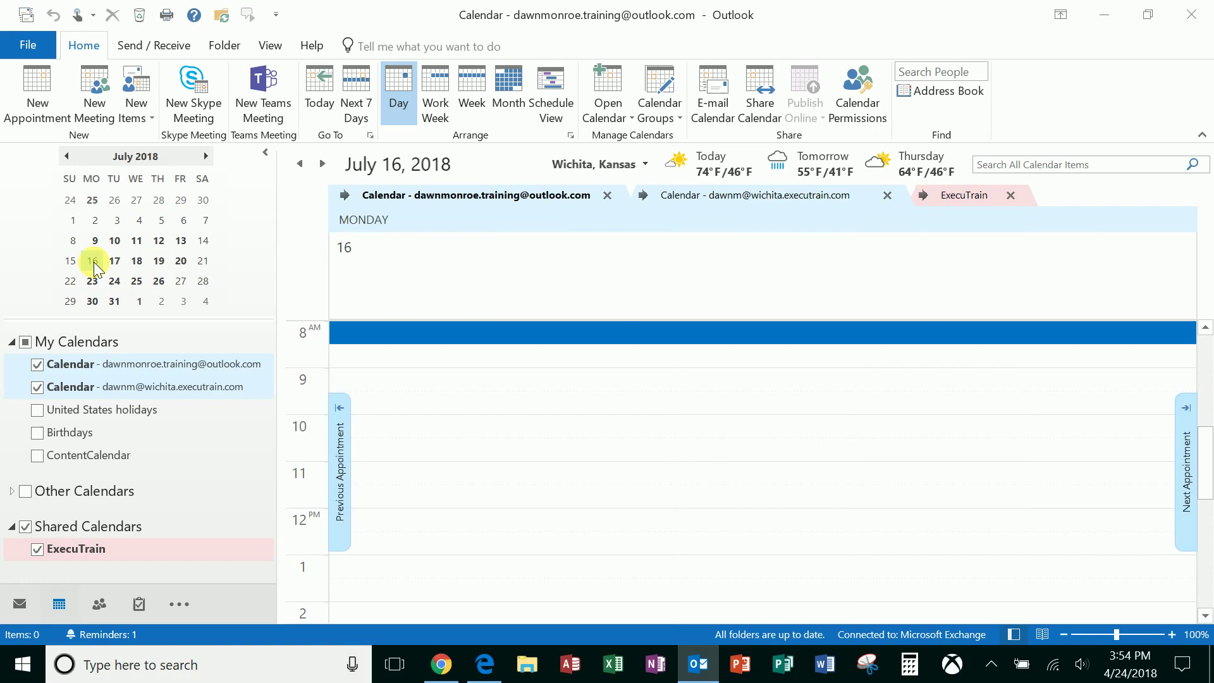
key("alt+5")
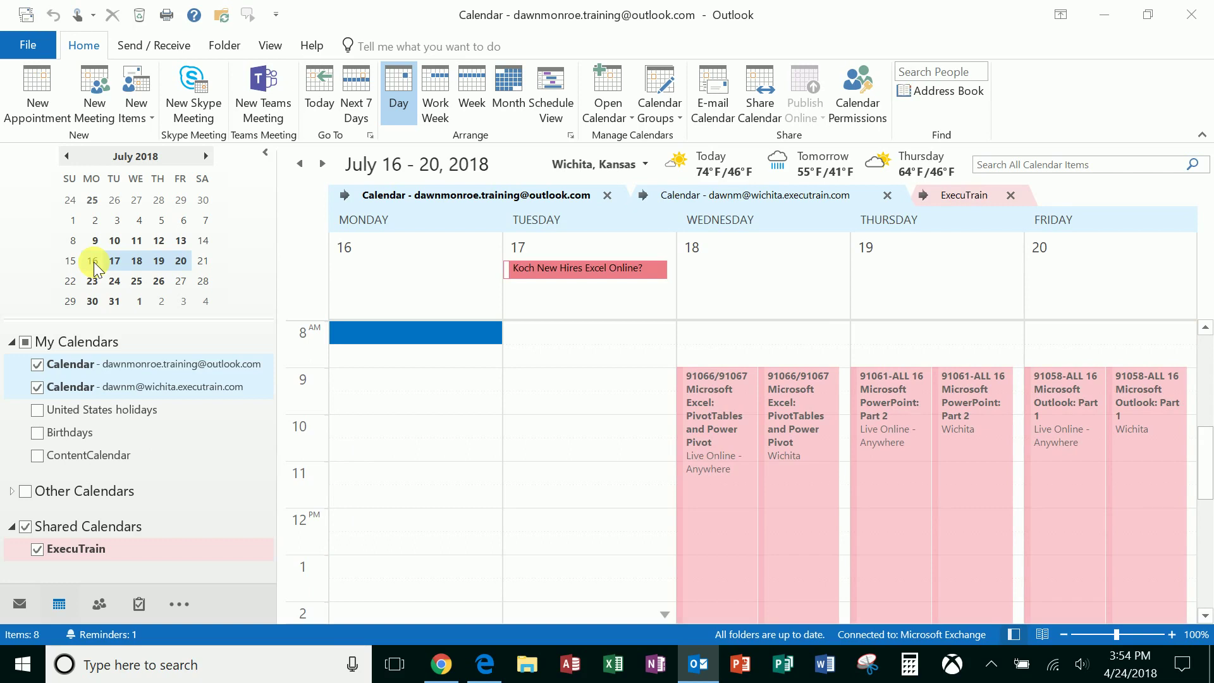
left_click(93, 263)
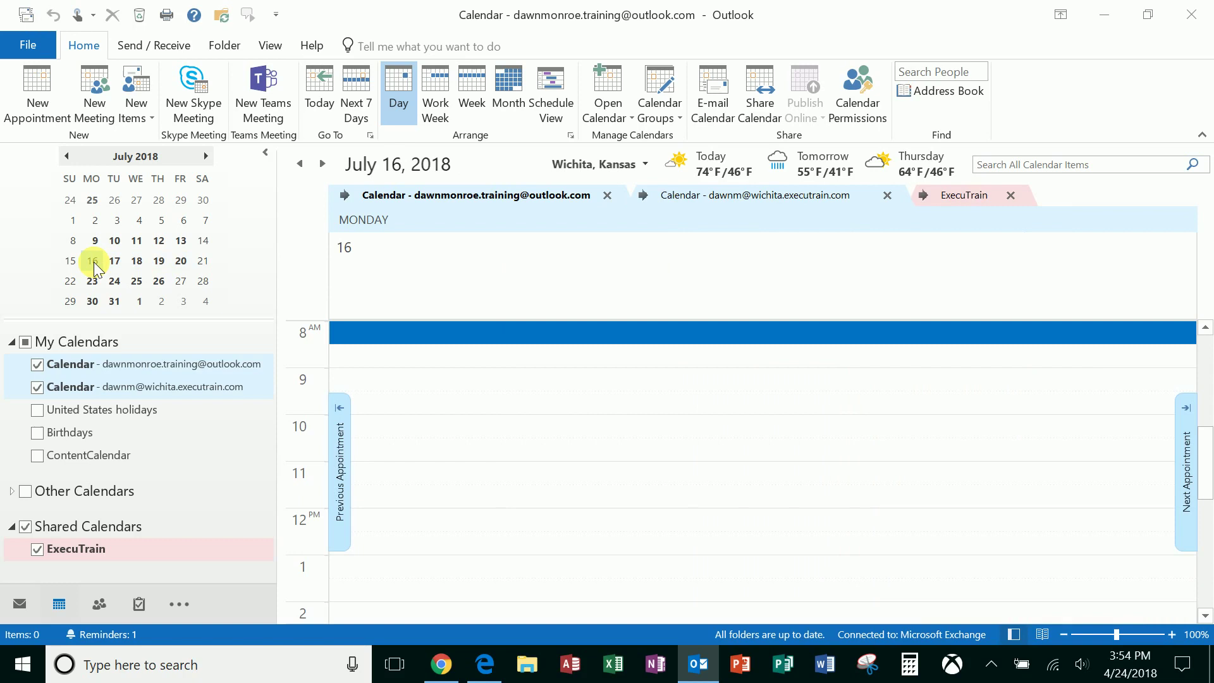
Preview three-, seven- and nine-day spans from July 16, then return to the single day.
key("alt+3")
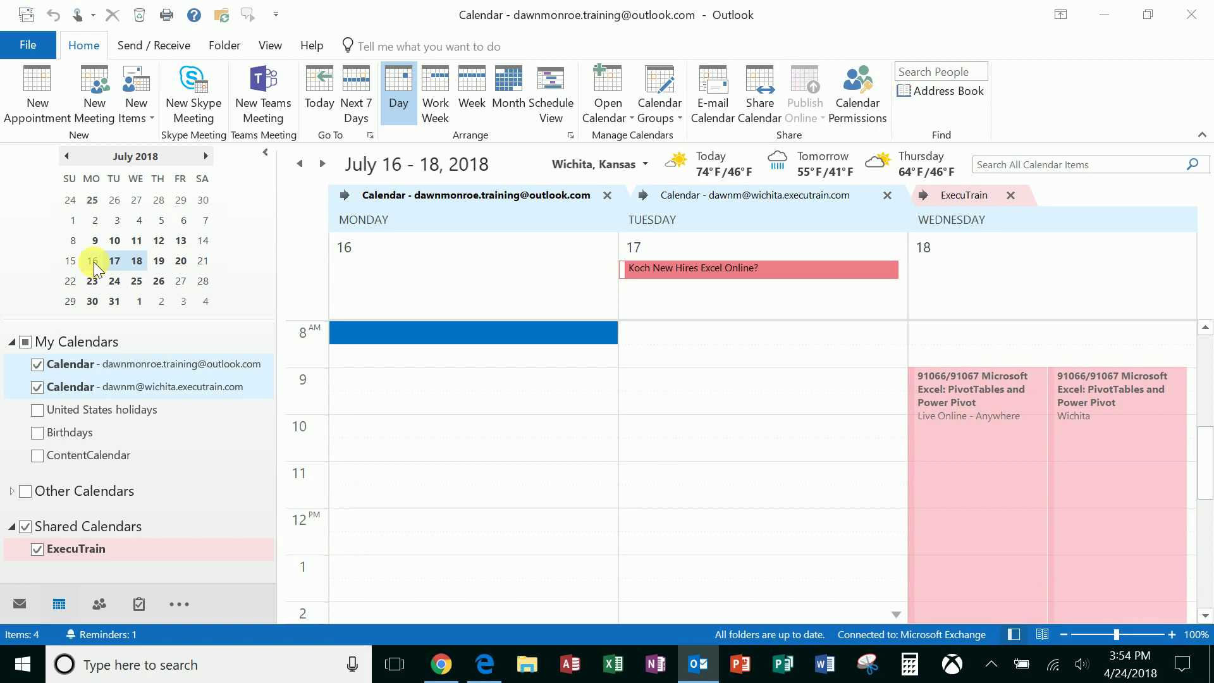
key("alt+7")
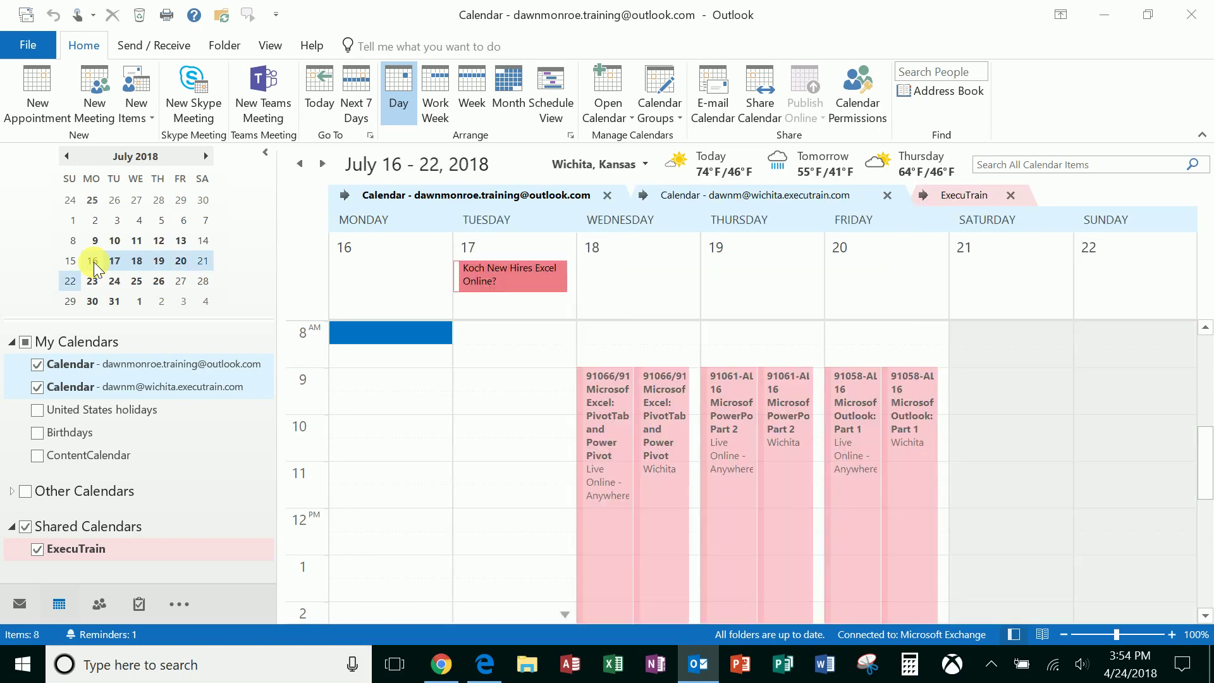
key("alt+9")
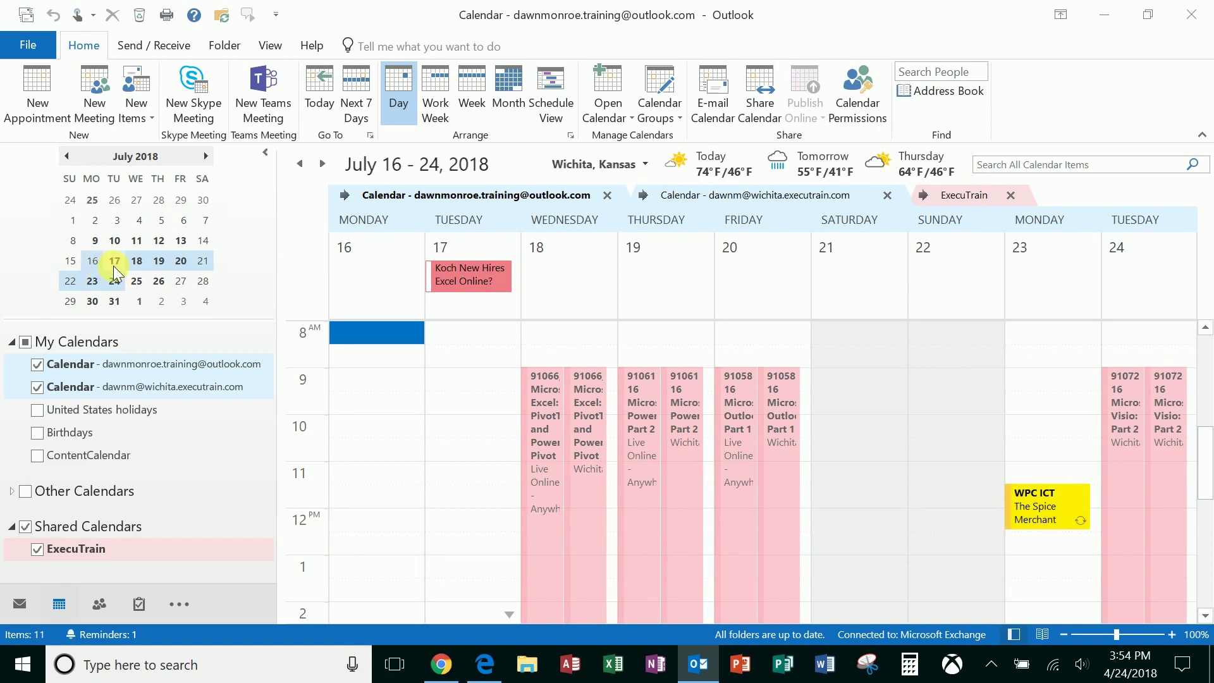
left_click(91, 263)
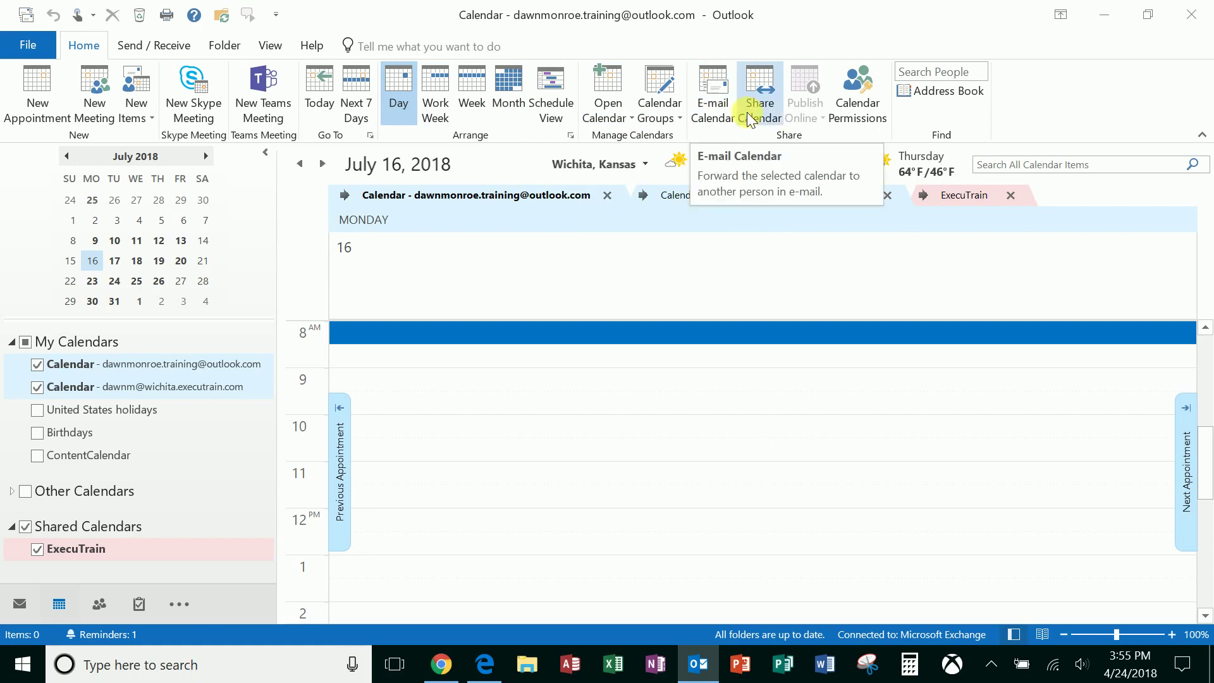
Open Outlook Options from the File menu at the Calendar category.
left_click(19, 48)
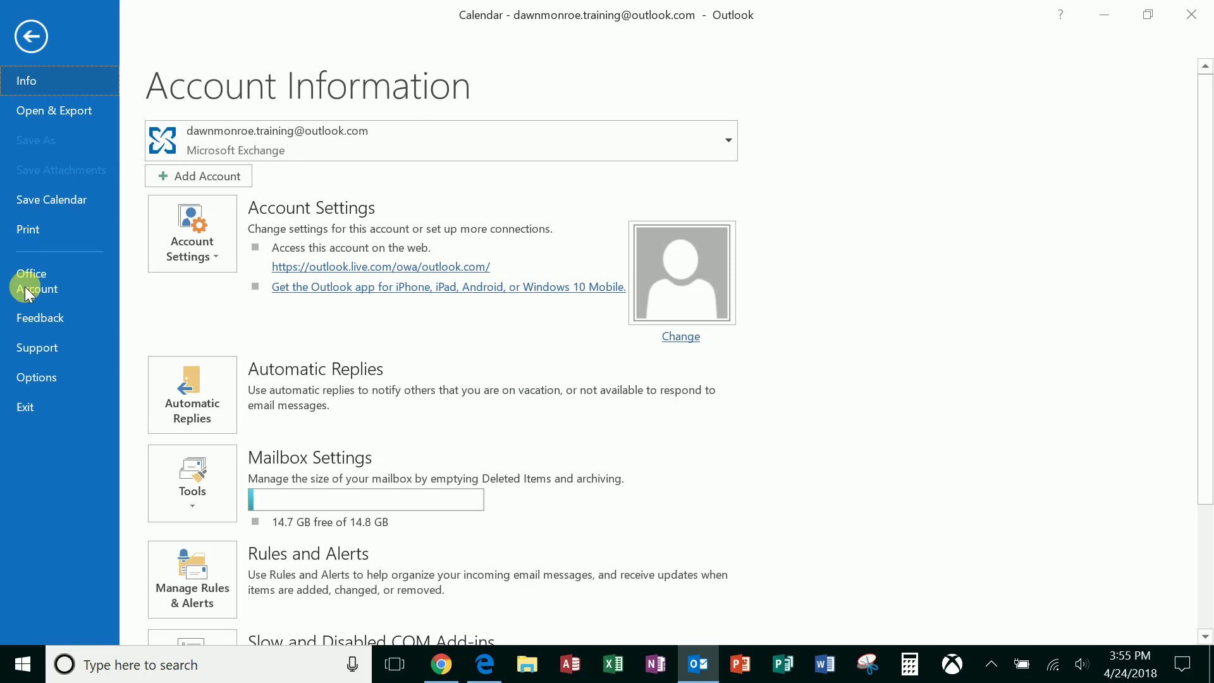
left_click(22, 376)
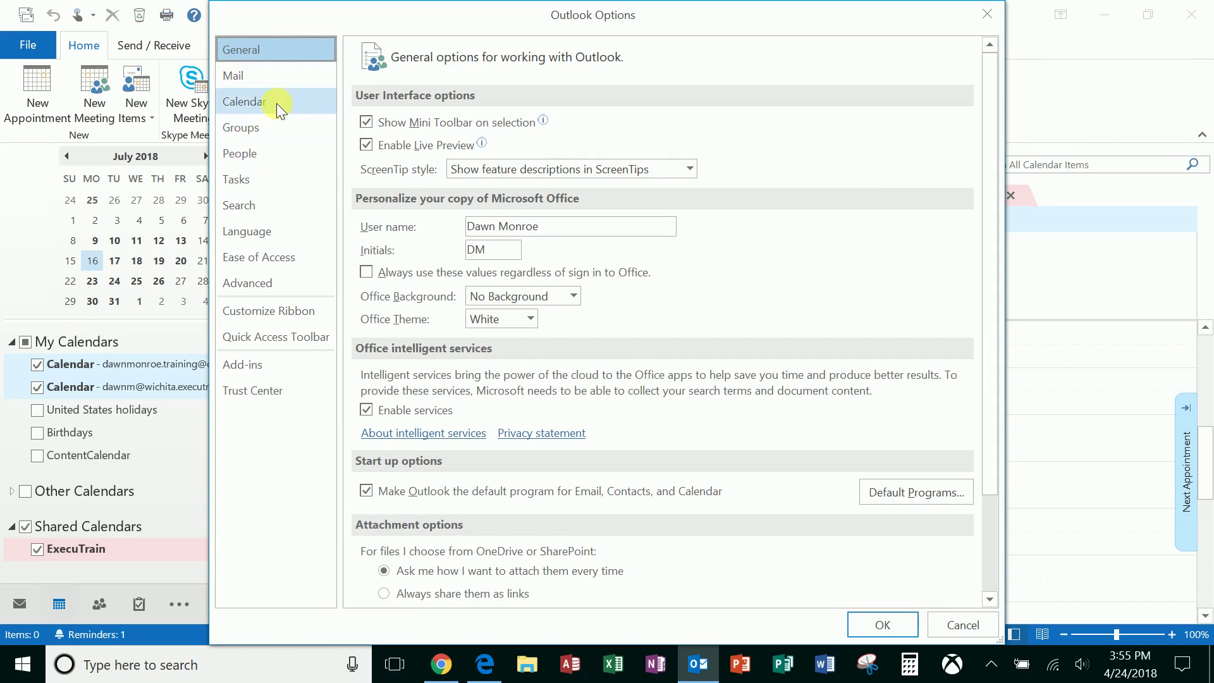
left_click(275, 104)
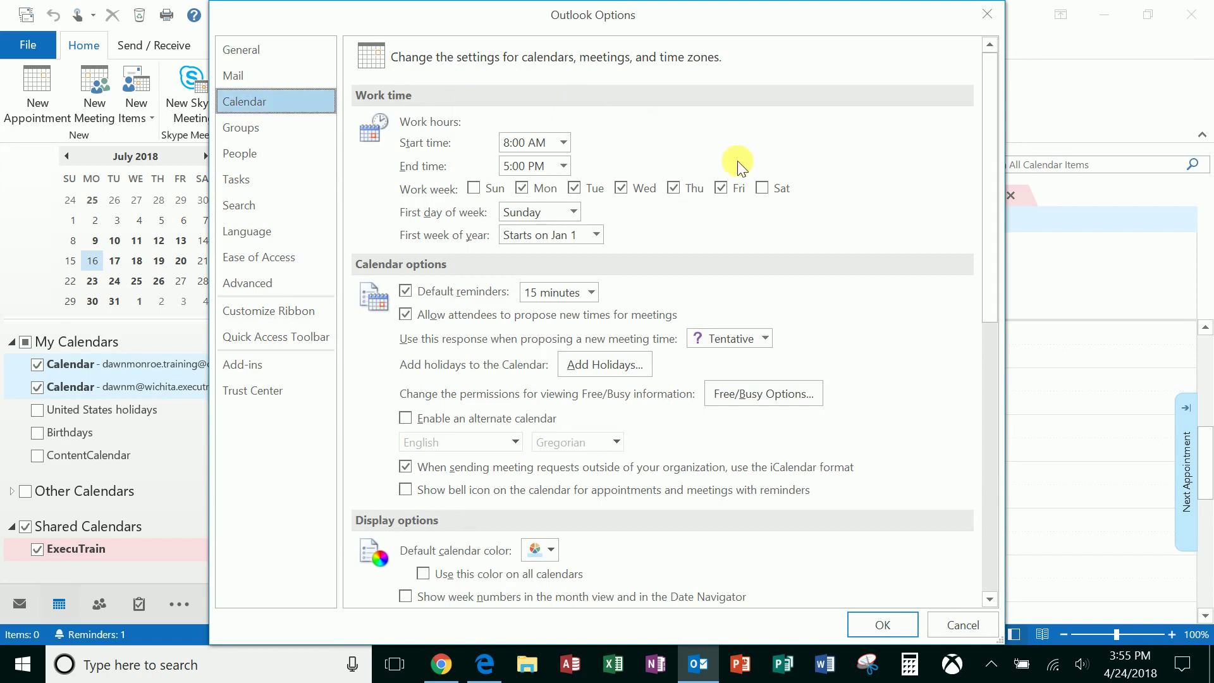
scroll(841, 187, "down", 1)
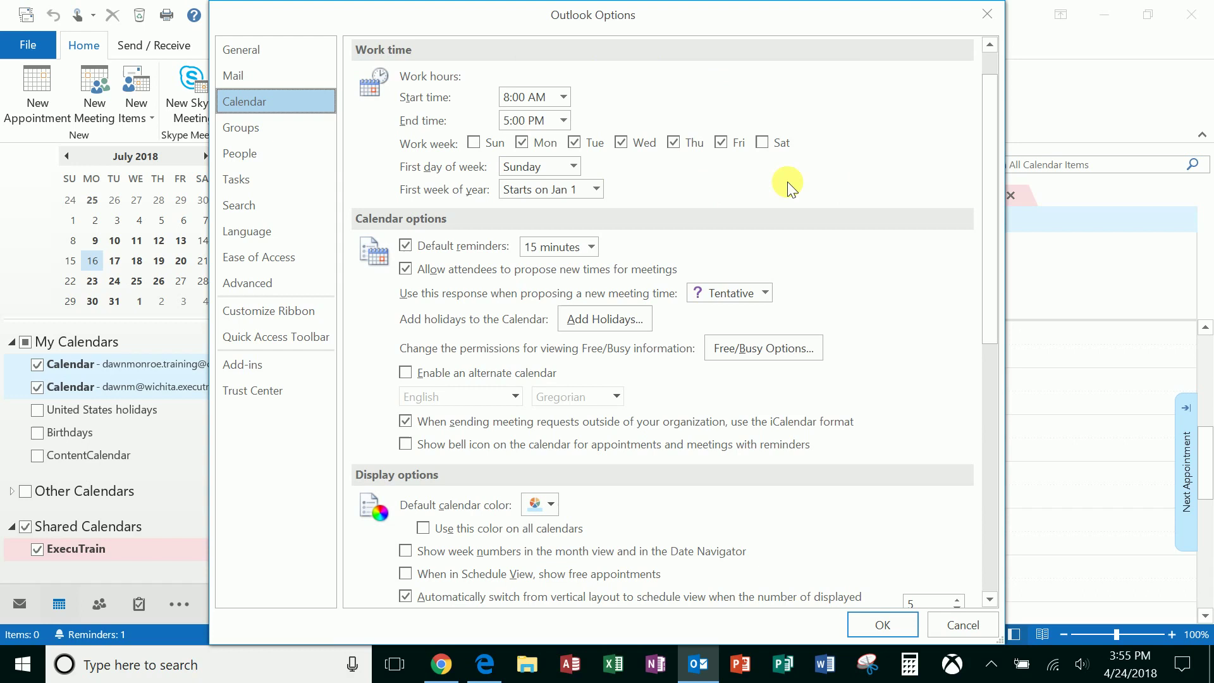
scroll(858, 351, "down", 1)
scroll(858, 354, "down", 2)
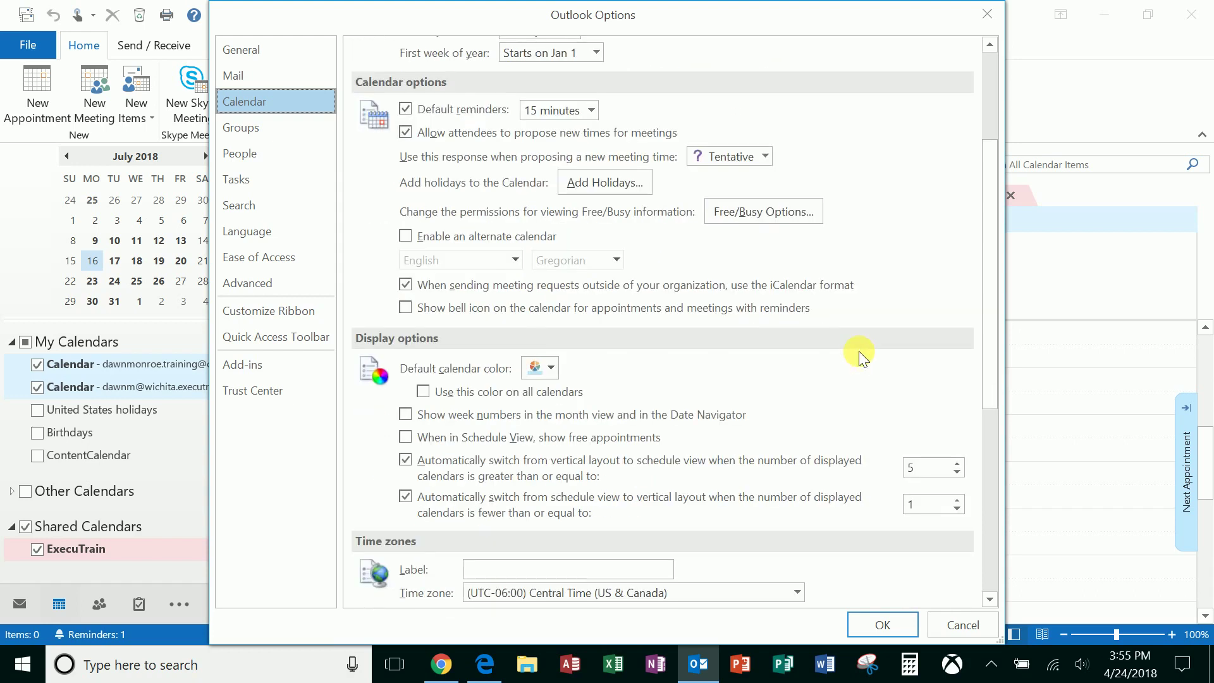
scroll(858, 351, "down", 1)
scroll(859, 351, "down", 2)
scroll(858, 351, "down", 1)
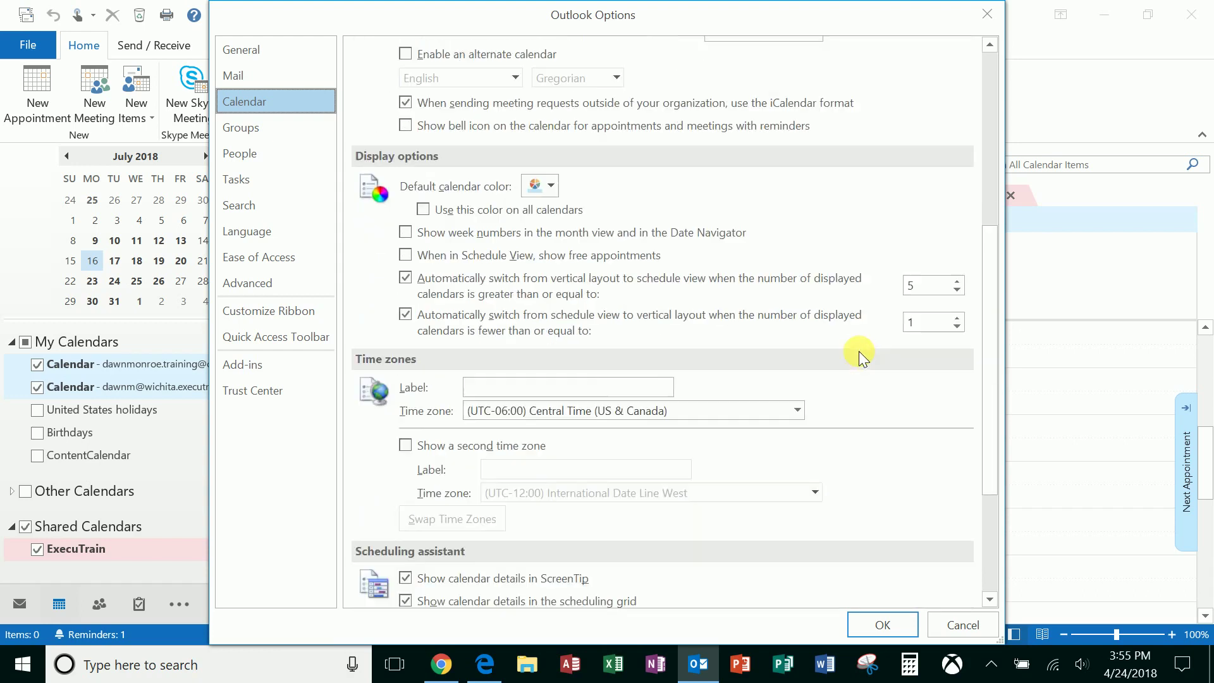
scroll(857, 351, "down", 3)
scroll(858, 351, "down", 2)
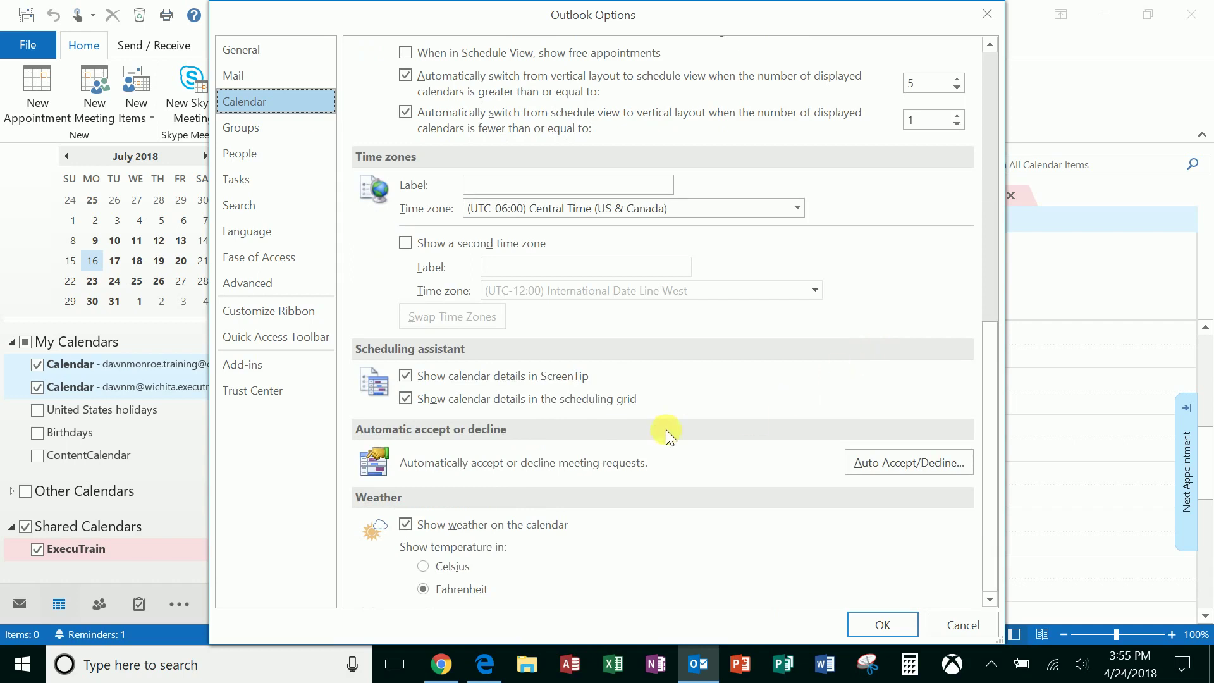
Keep Calendar as the startup folder in Advanced options and confirm Outlook Options with OK.
left_click(268, 286)
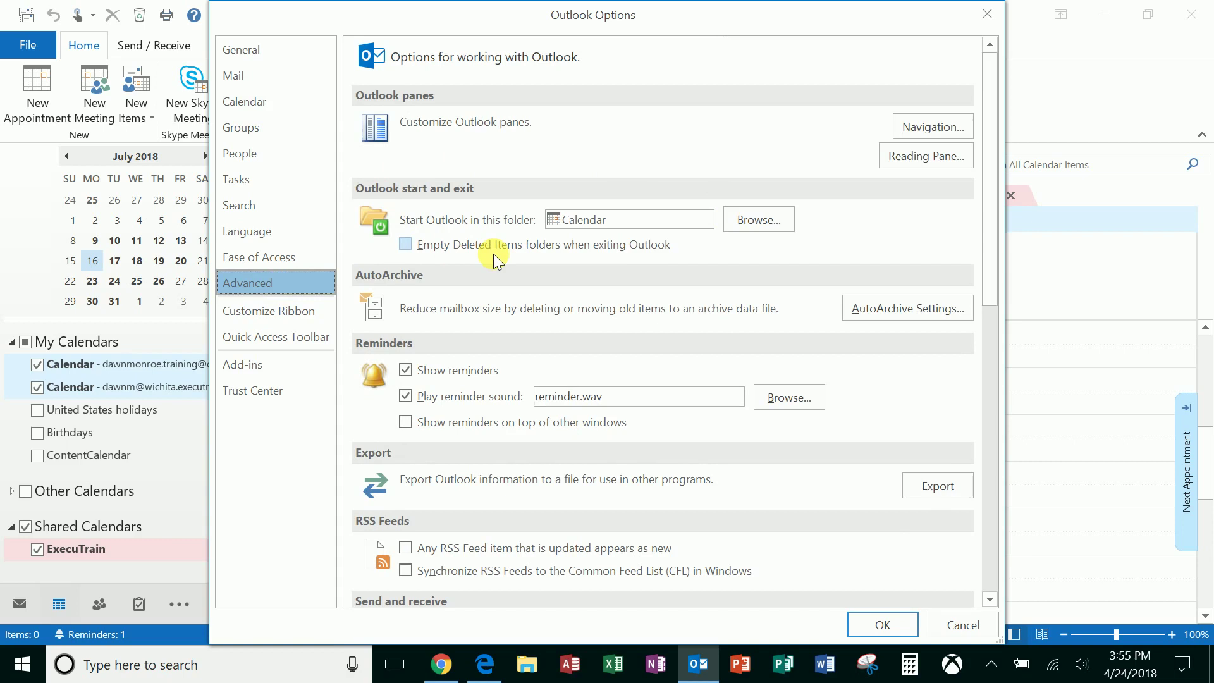
left_click(760, 225)
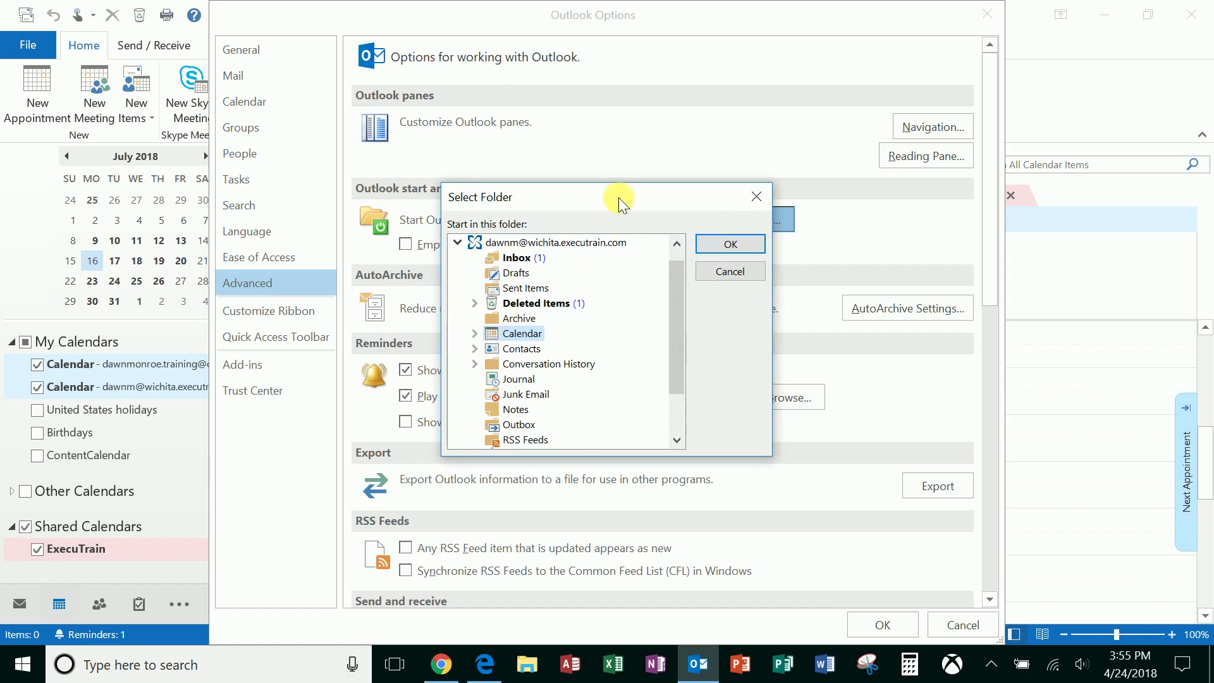
left_click_drag(619, 198, 702, 304)
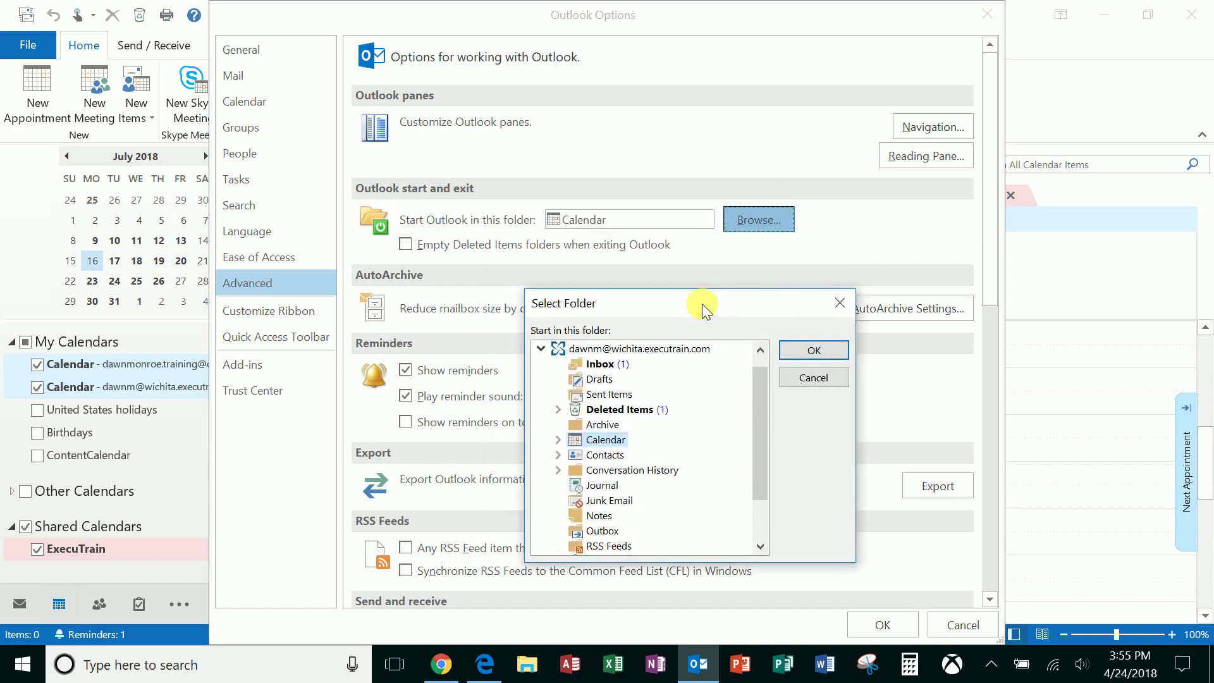
left_click(809, 376)
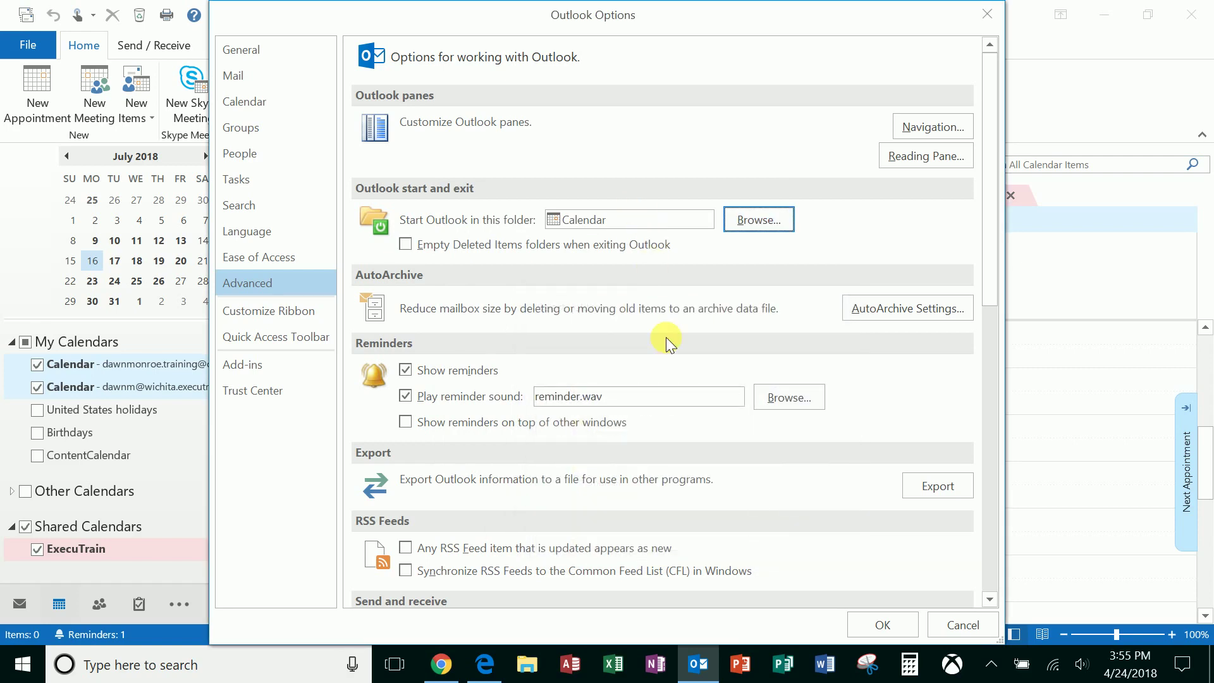
left_click(881, 624)
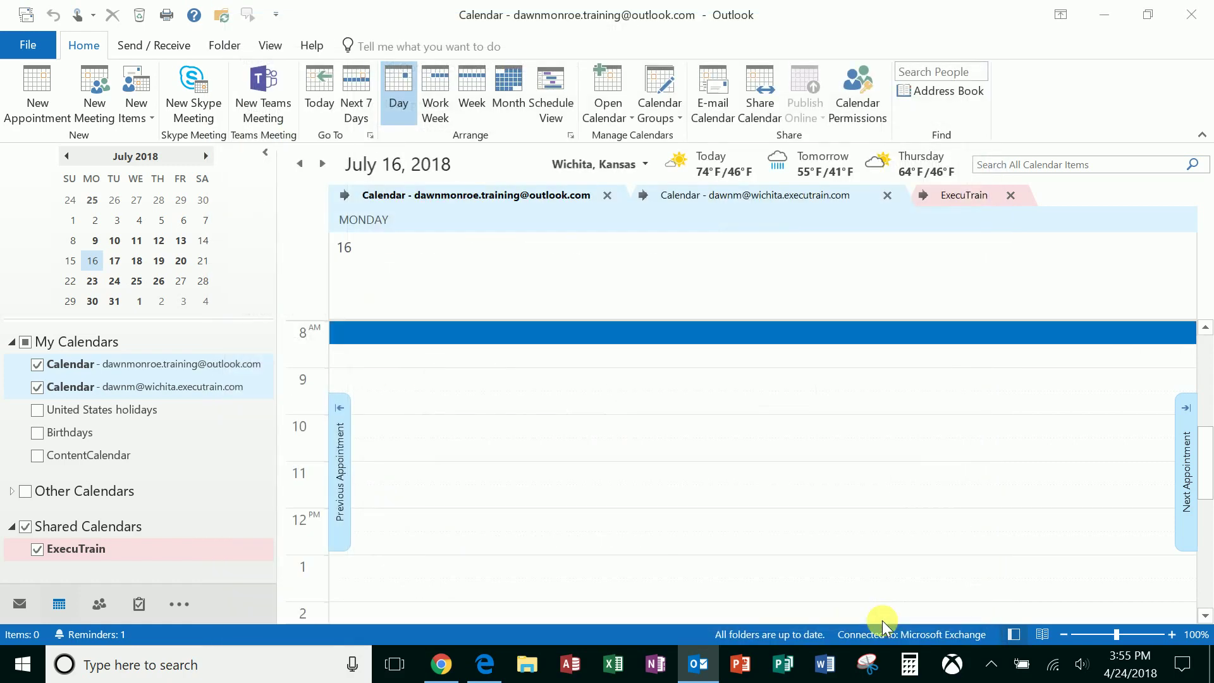